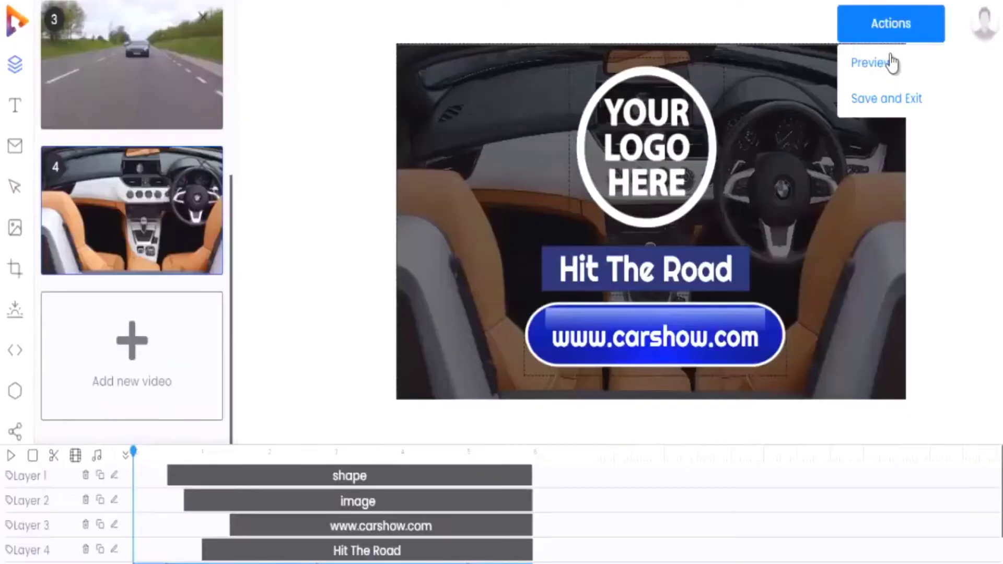
Step: Play the car showroom ad preview to the end, submitting its Join Our Showroom form
left_click(831, 63)
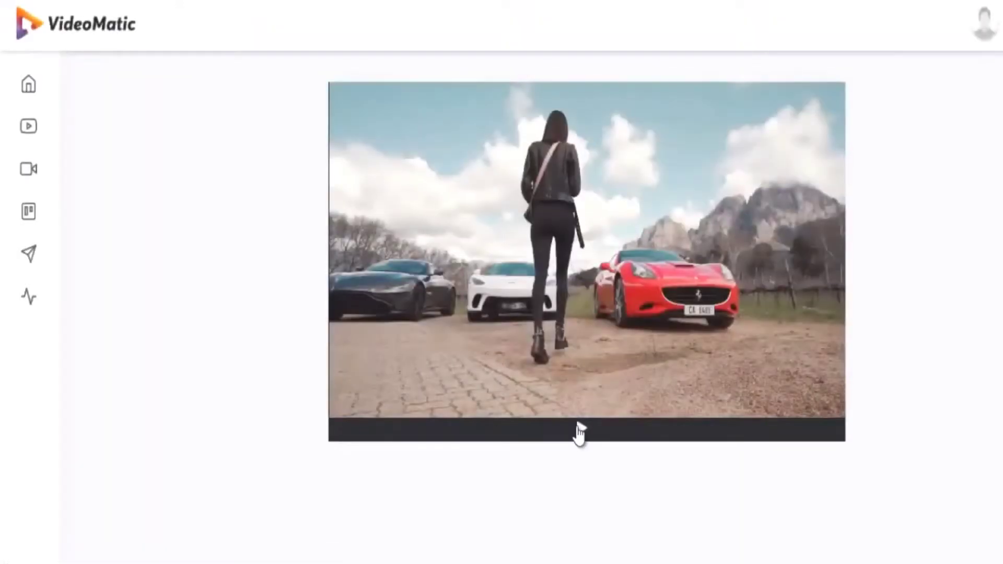
left_click(579, 428)
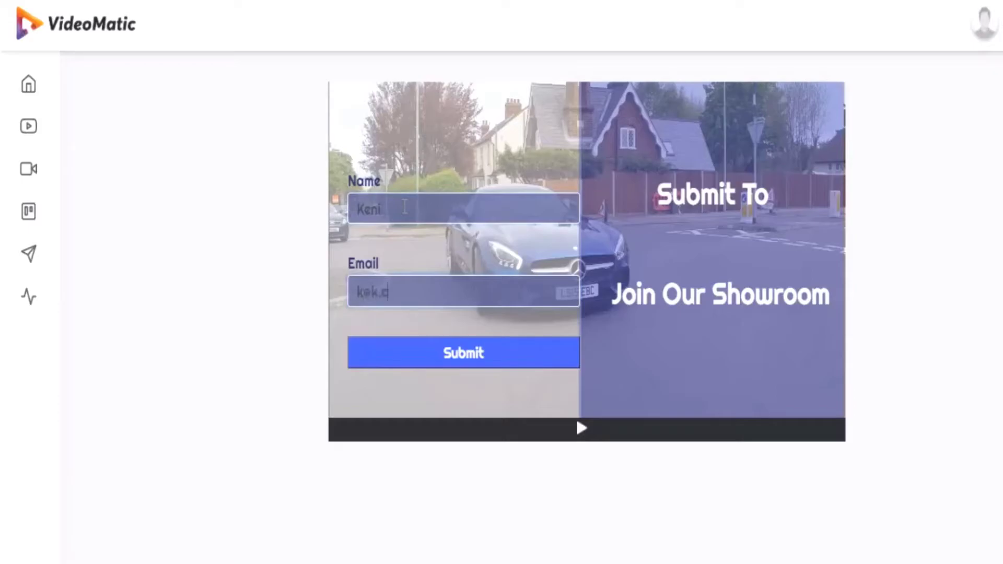
left_click(496, 352)
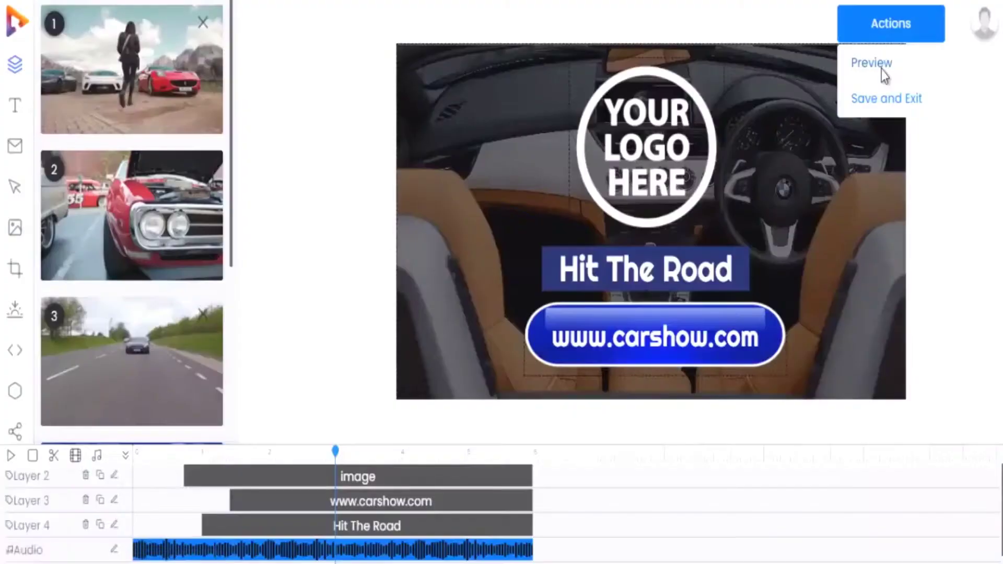
left_click(880, 71)
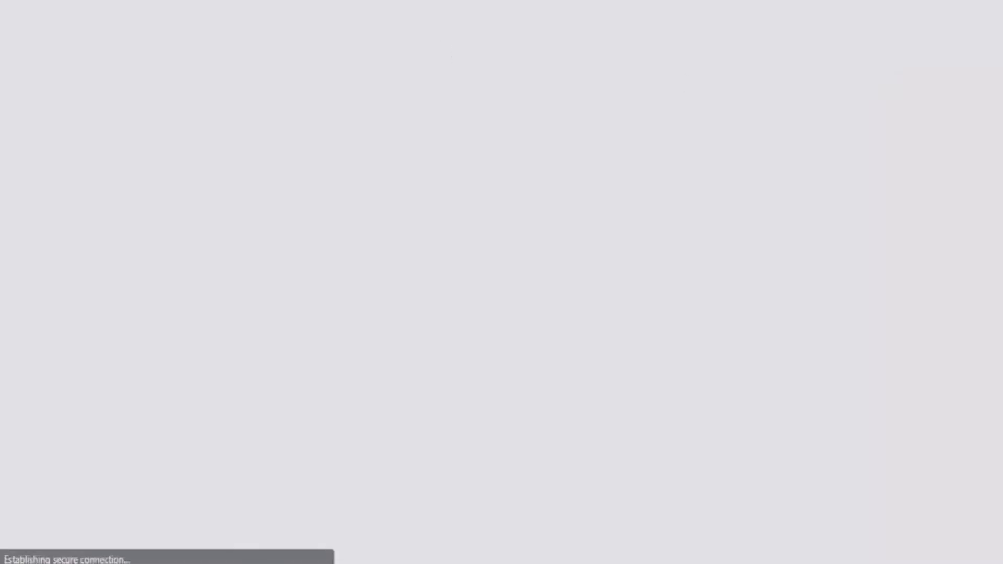
left_click(582, 429)
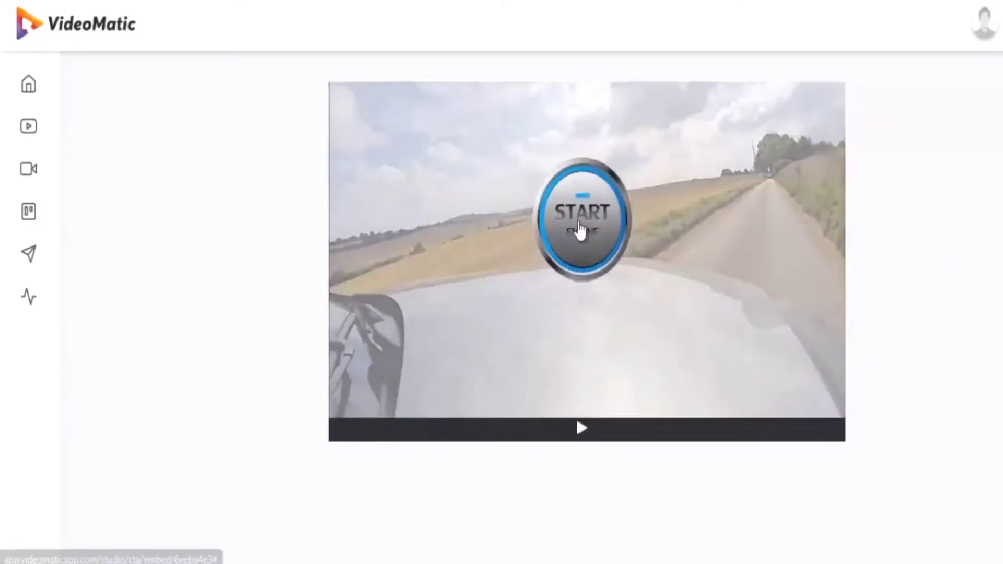
left_click(579, 222)
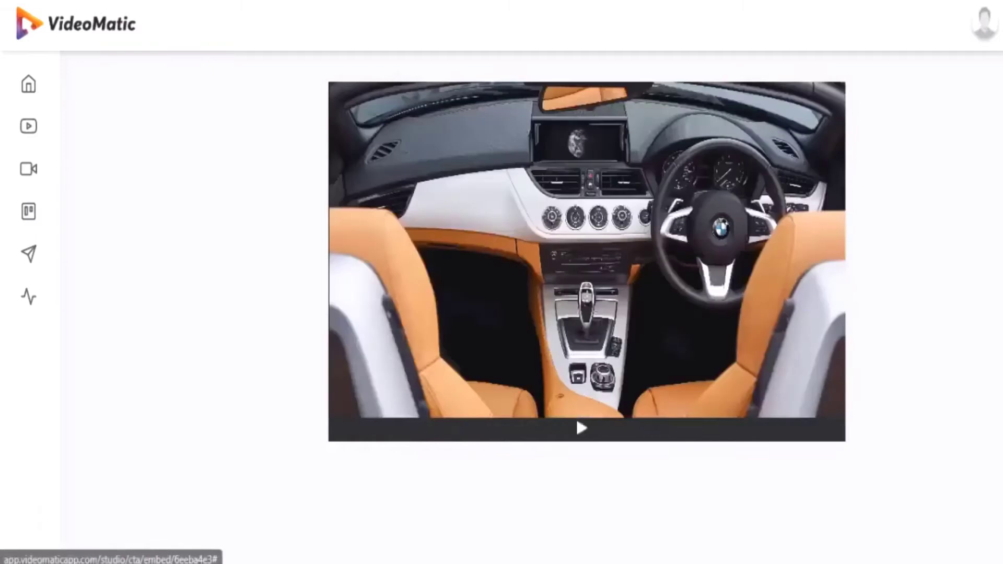
left_click(582, 427)
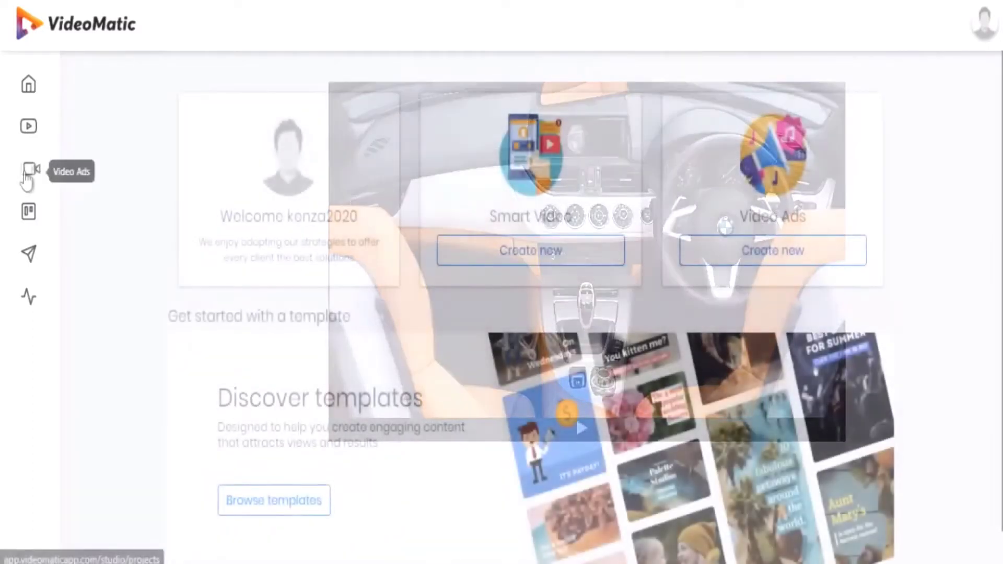
Step: Start a new video ad from the Video Ads list and browse the available formats
left_click(27, 171)
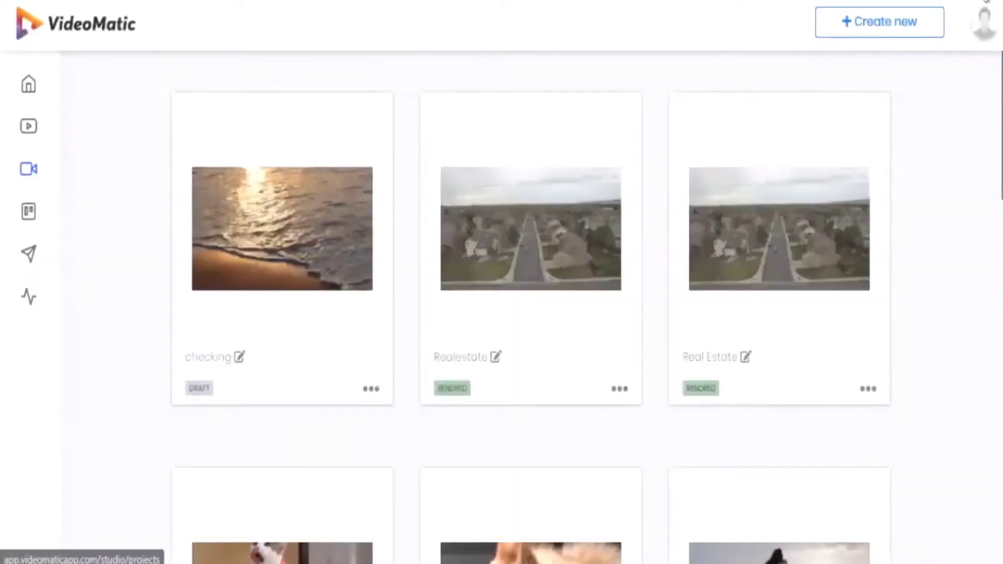
left_click(873, 29)
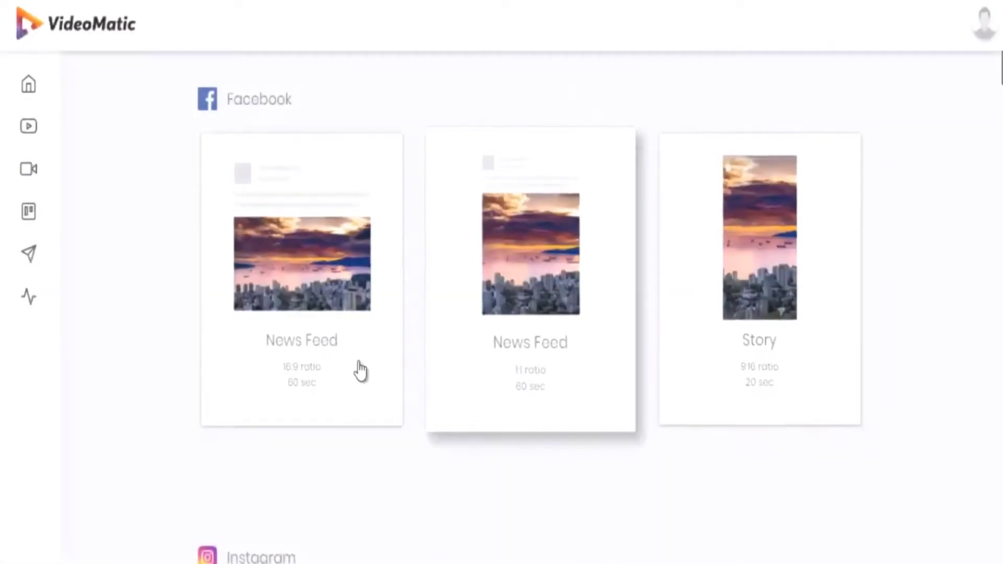
scroll(340, 374, "down", 6)
scroll(552, 376, "down", 7)
scroll(342, 391, "down", 18)
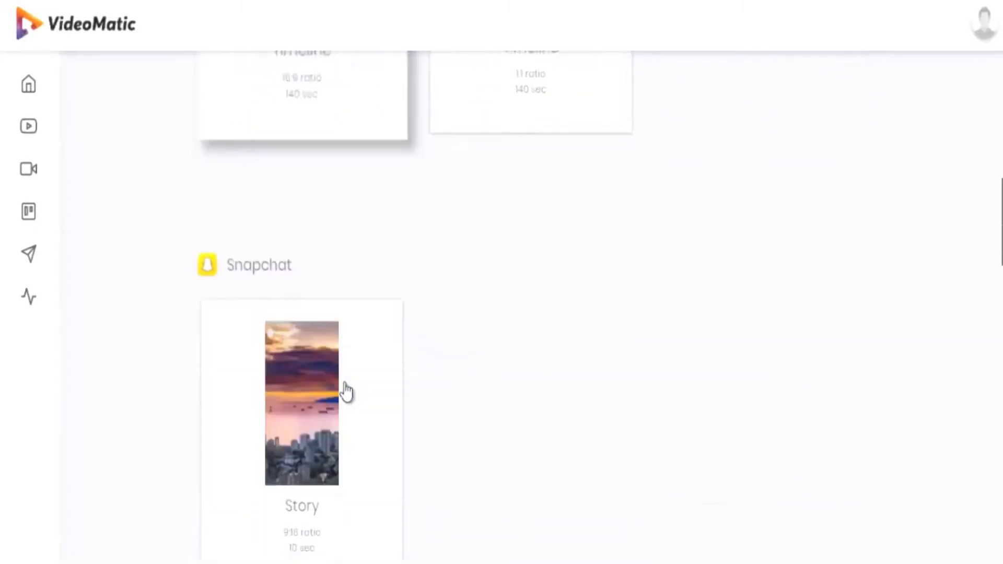
scroll(531, 366, "down", 7)
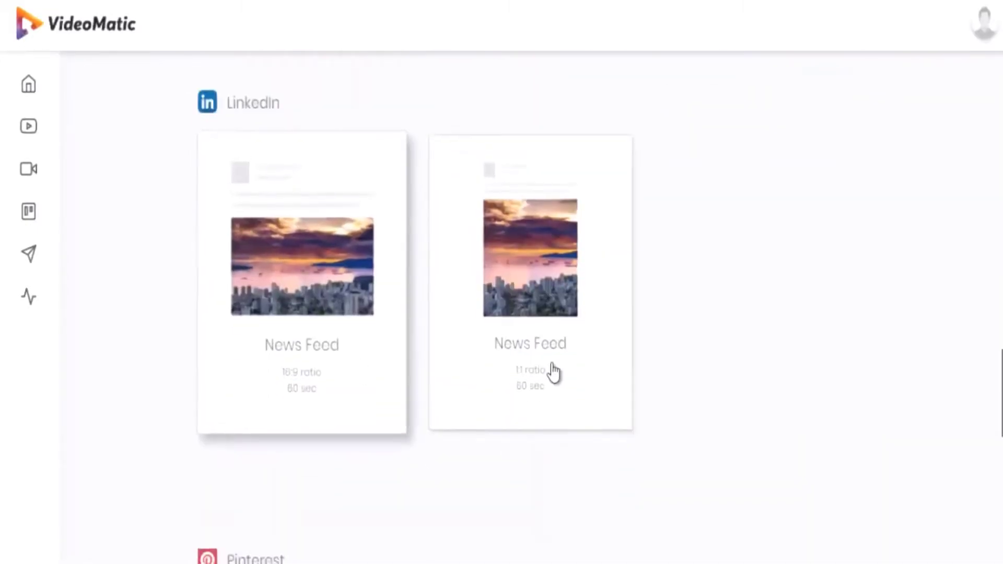
scroll(444, 395, "down", 5)
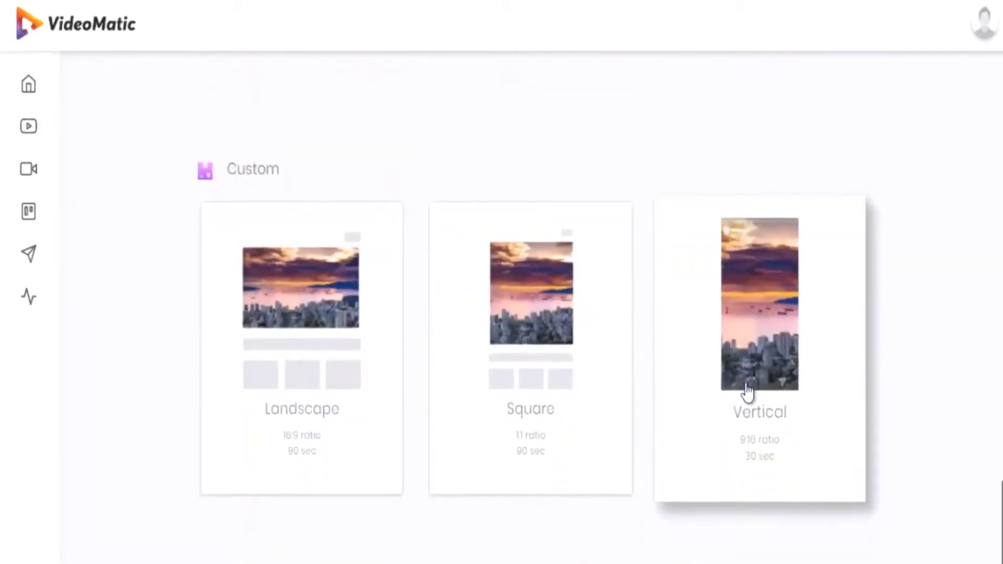
scroll(603, 392, "up", 20)
scroll(531, 344, "up", 5)
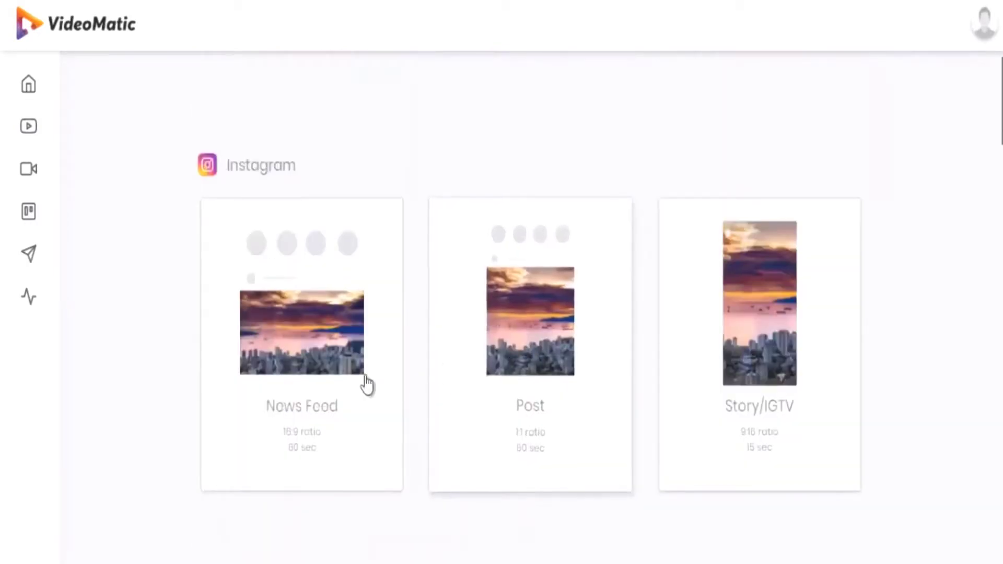
scroll(569, 335, "up", 7)
Step: Choose Facebook News Feed 1:1, name it Mask Collection, and attach a video from the computer
left_click(516, 317)
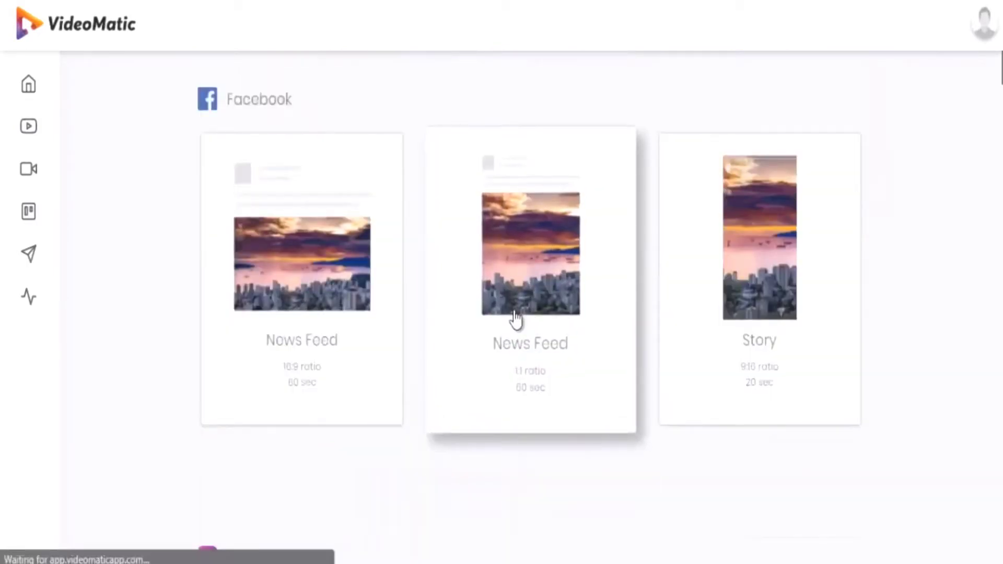
left_click(478, 148)
left_click(539, 545)
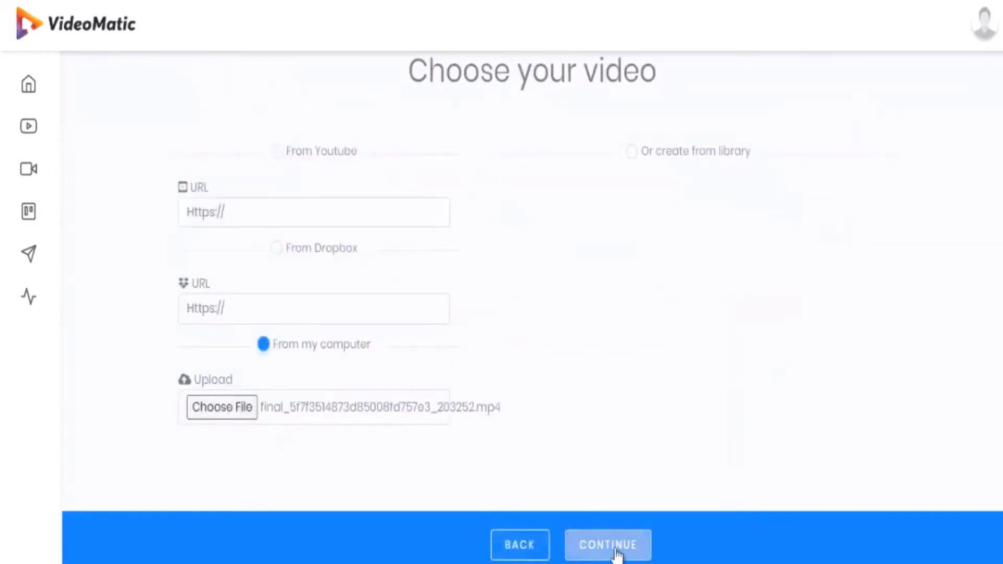
left_click(604, 544)
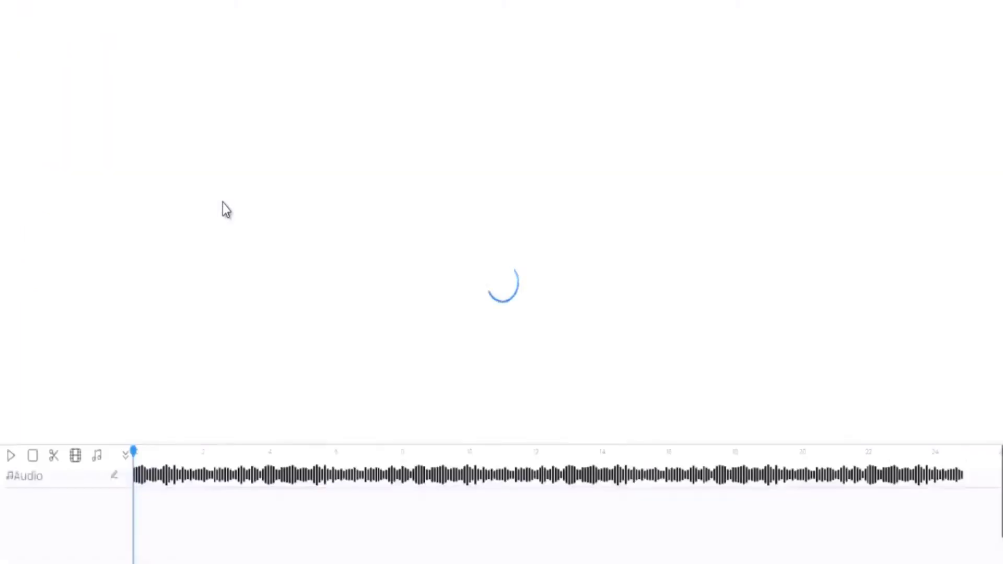
Step: Stretch the grey texture over the whole canvas and add the masked-woman photo clip
left_click_drag(685, 265, 436, 264)
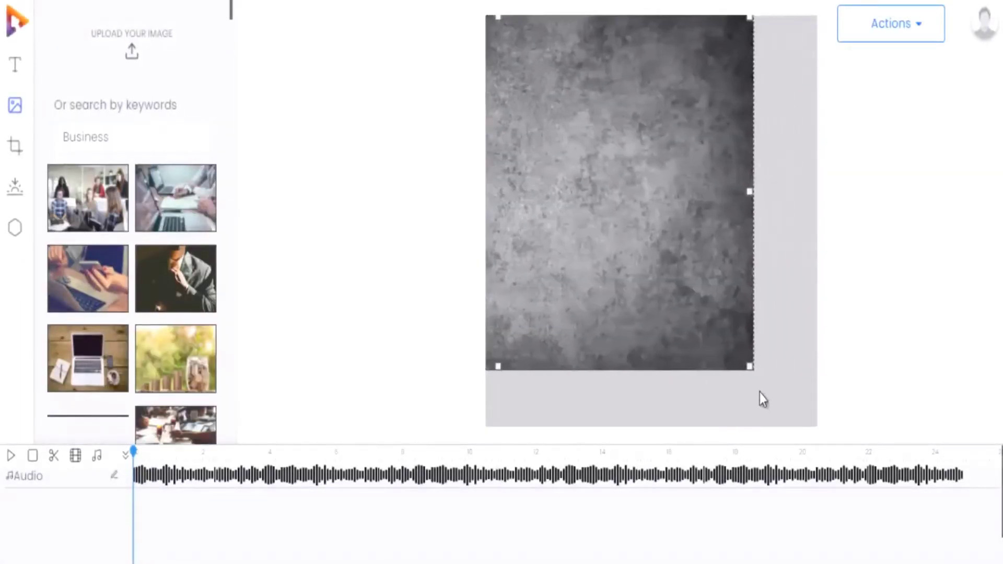
left_click_drag(751, 367, 872, 473)
left_click_drag(583, 362, 625, 324)
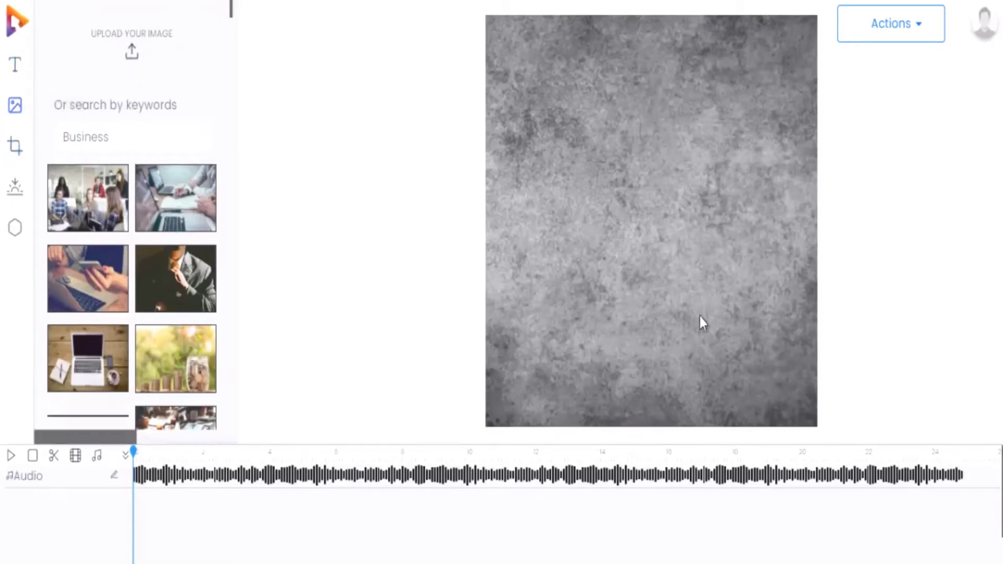
left_click_drag(127, 433, 182, 474)
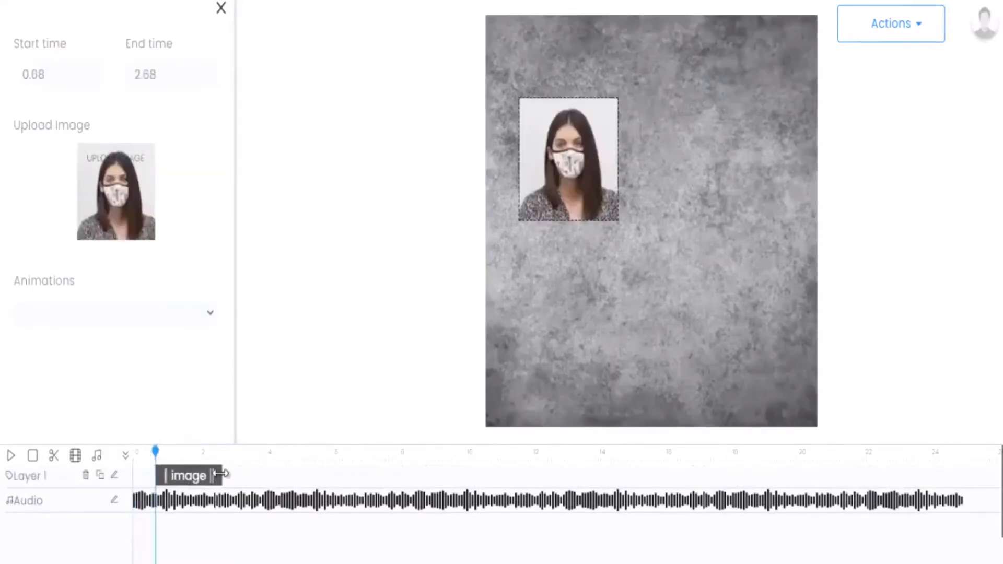
Step: Enlarge the masked-woman photo and position it at the bottom centre of the canvas
left_click_drag(587, 197, 674, 371)
left_click_drag(700, 278, 743, 211)
left_click_drag(682, 303, 653, 299)
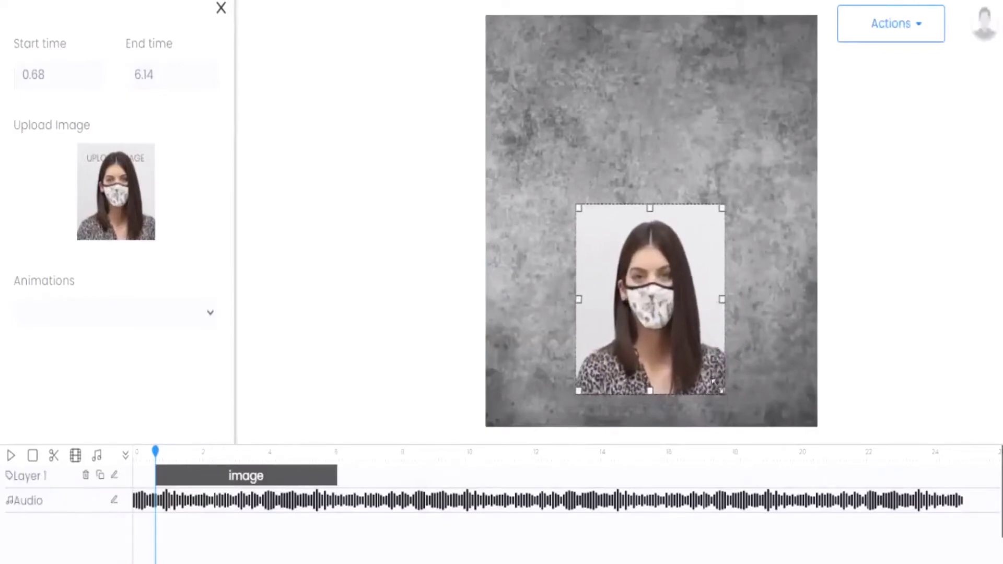
left_click_drag(712, 391, 744, 417)
left_click_drag(675, 350, 658, 341)
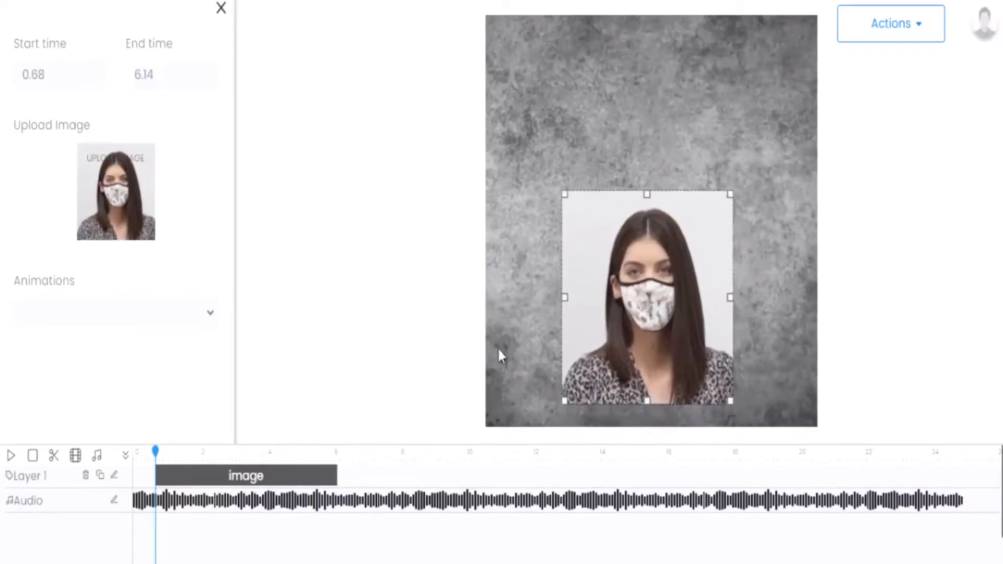
Step: Give the masked-woman photo a fadeInUp entrance animation
left_click(54, 313)
scroll(85, 187, "down", 15)
scroll(85, 187, "down", 1)
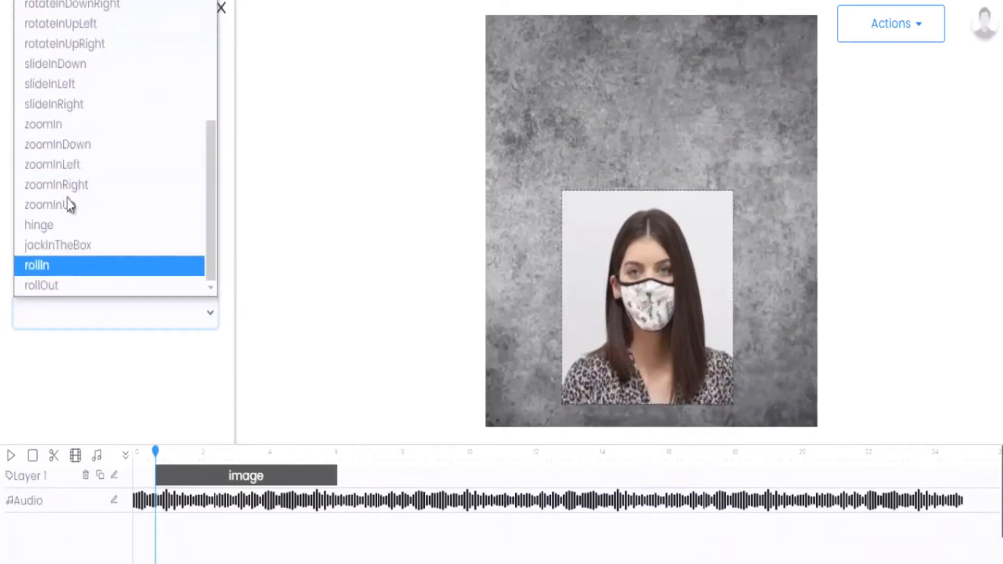
scroll(61, 188, "up", 3)
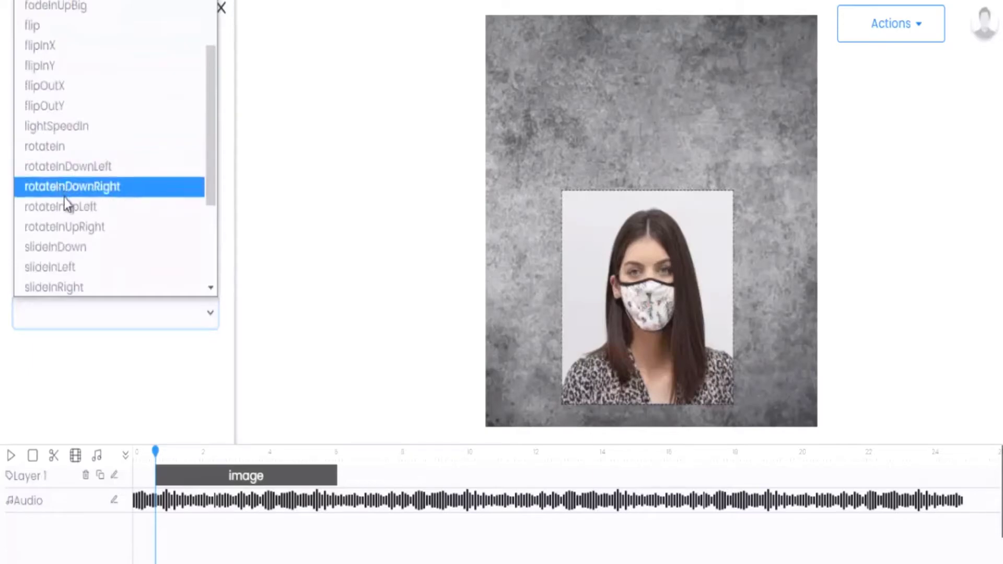
scroll(68, 202, "down", 3)
scroll(69, 202, "up", 8)
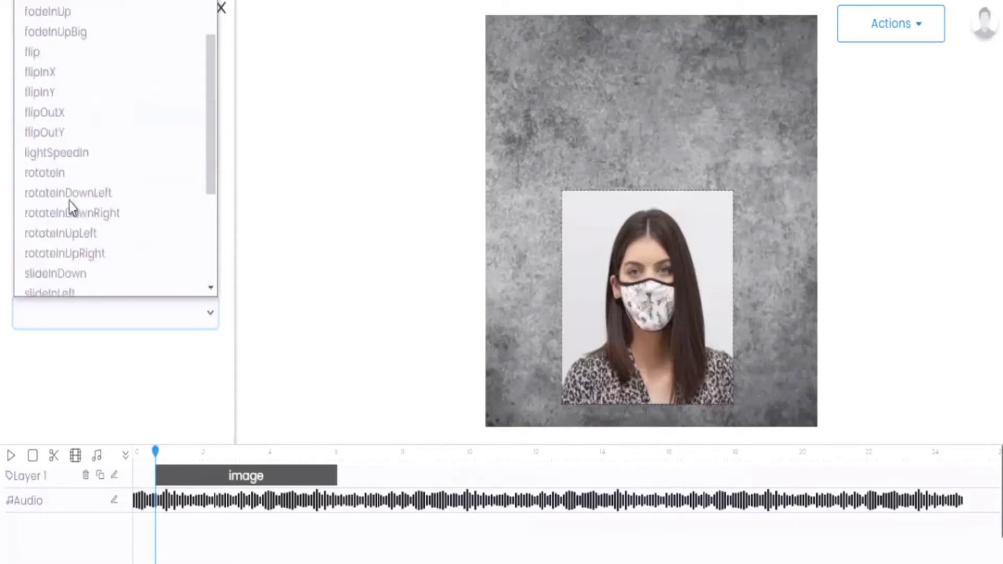
scroll(58, 102, "down", 3)
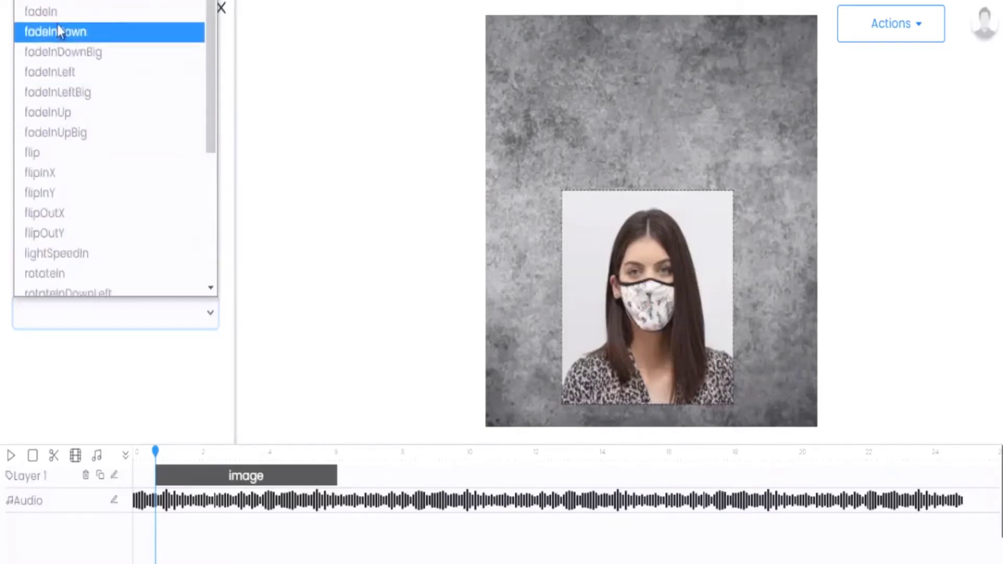
left_click(74, 112)
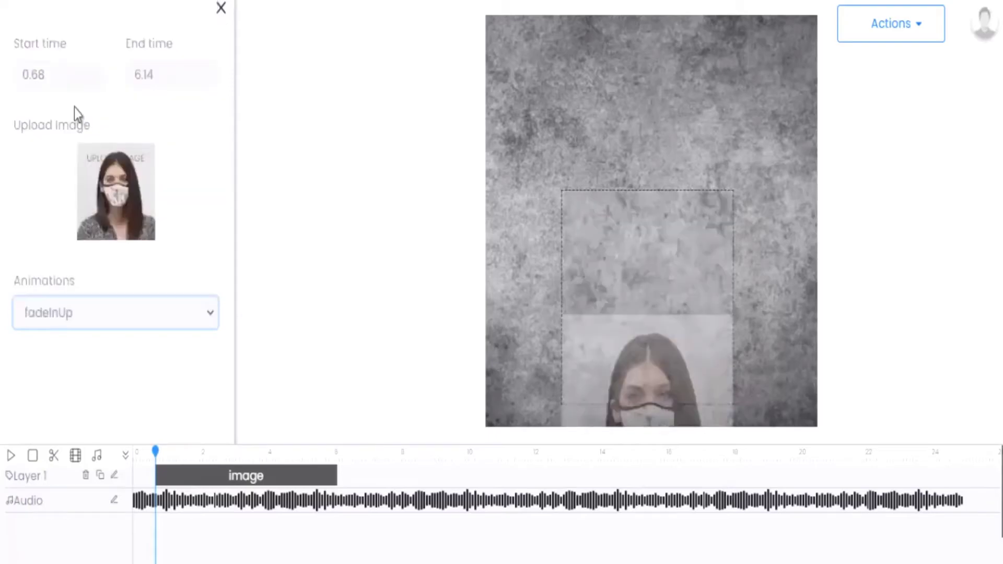
Step: Add the yellow 'Your text here' caption template as a new layer
left_click(221, 10)
left_click(15, 66)
left_click(143, 59)
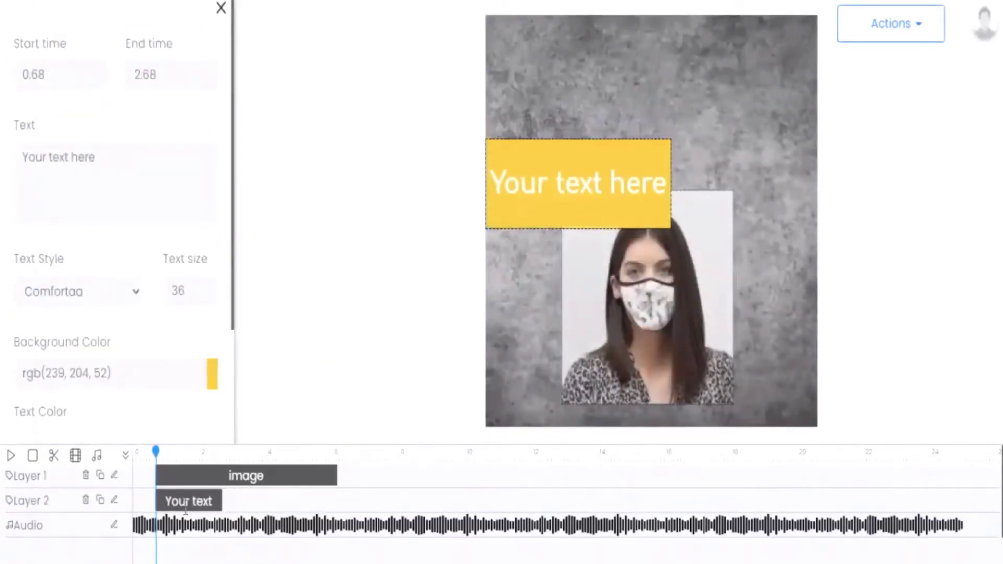
Step: Time the caption from 0.86 s to 6.12 s and make its background fully transparent
left_click_drag(183, 503, 308, 498)
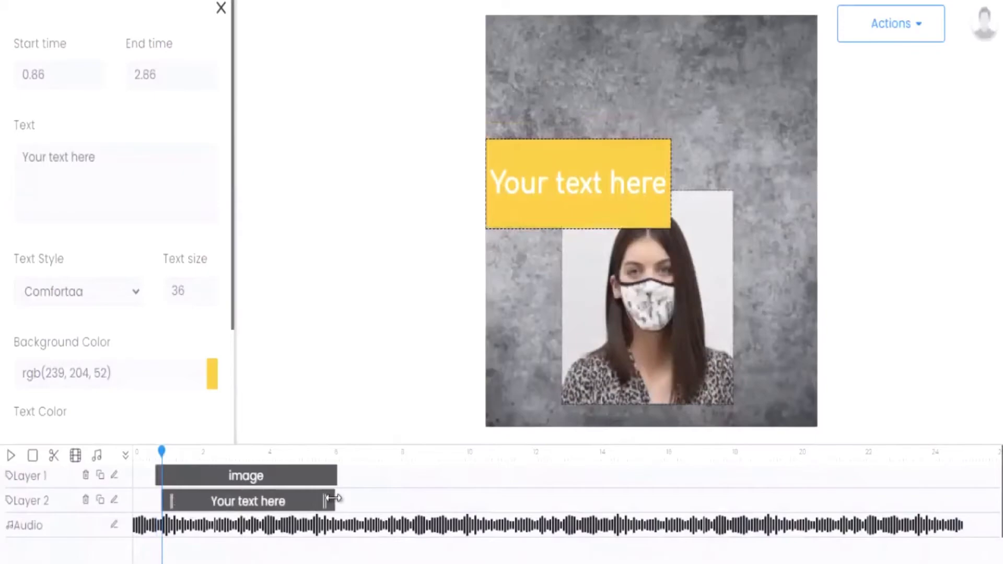
left_click(131, 377)
scroll(132, 214, "down", 3)
left_click_drag(204, 364, 107, 363)
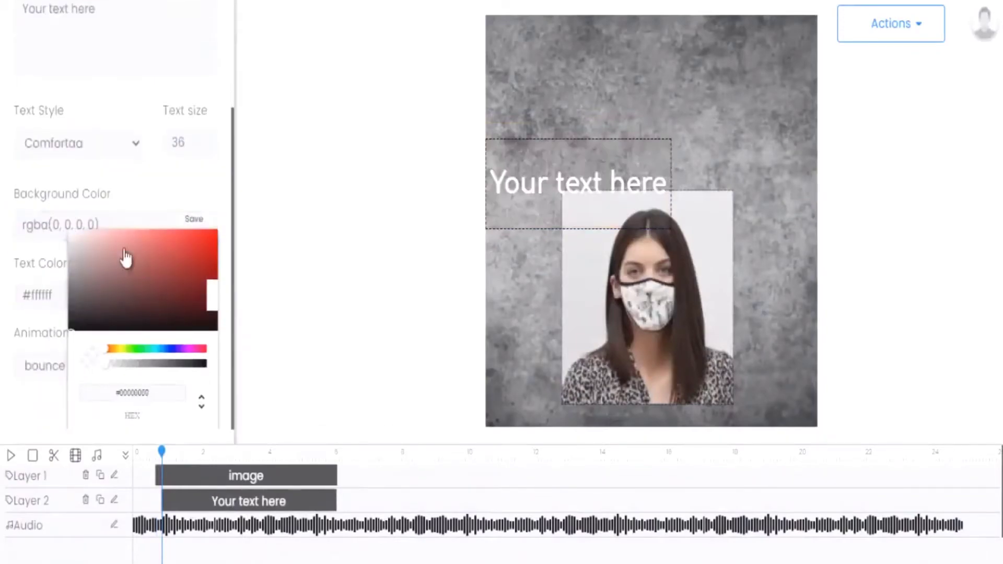
left_click(199, 220)
scroll(105, 188, "up", 3)
Step: Change the caption text to 'Stylish & Comfy Masks'
type("St")
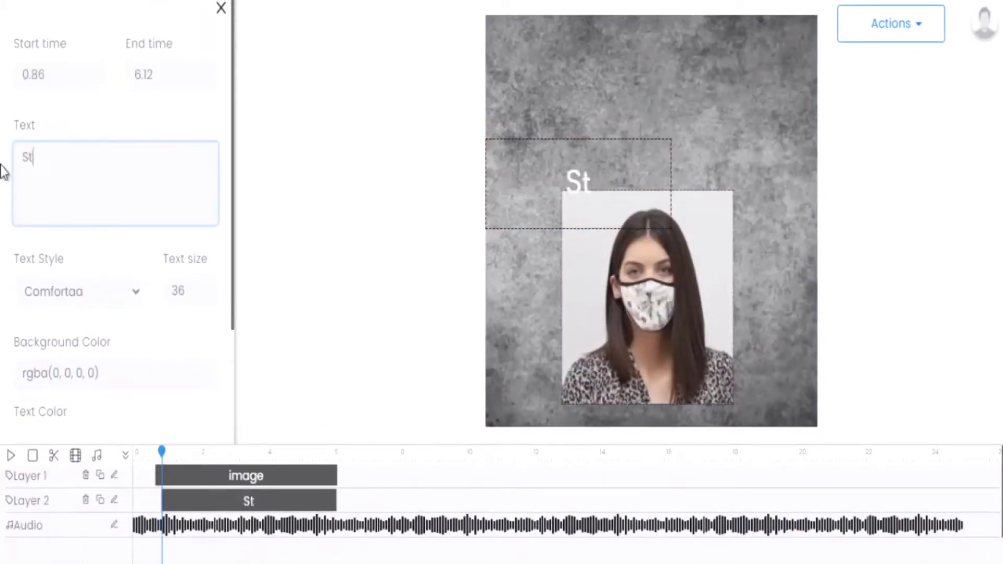
type("ylish & Com")
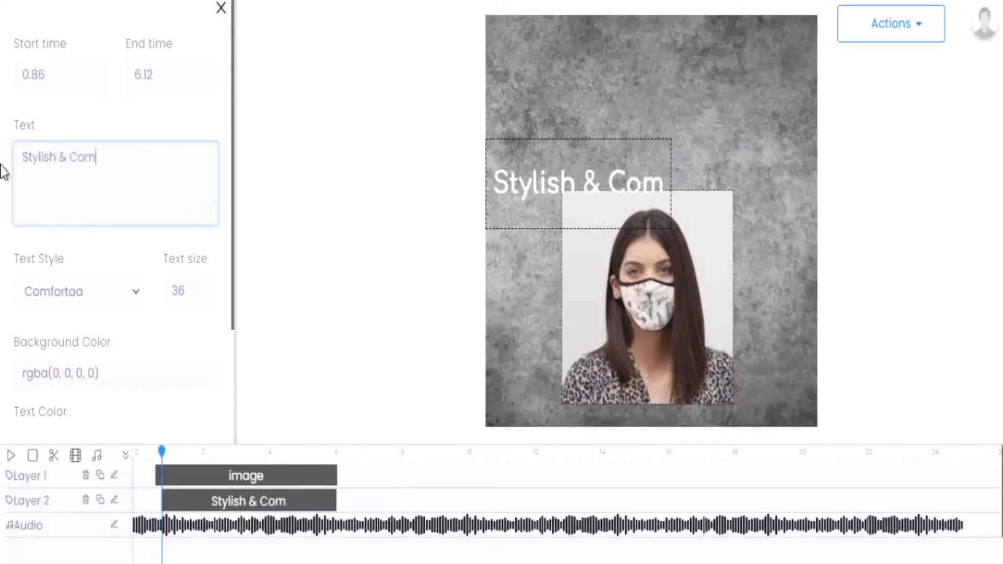
type("fy Masks")
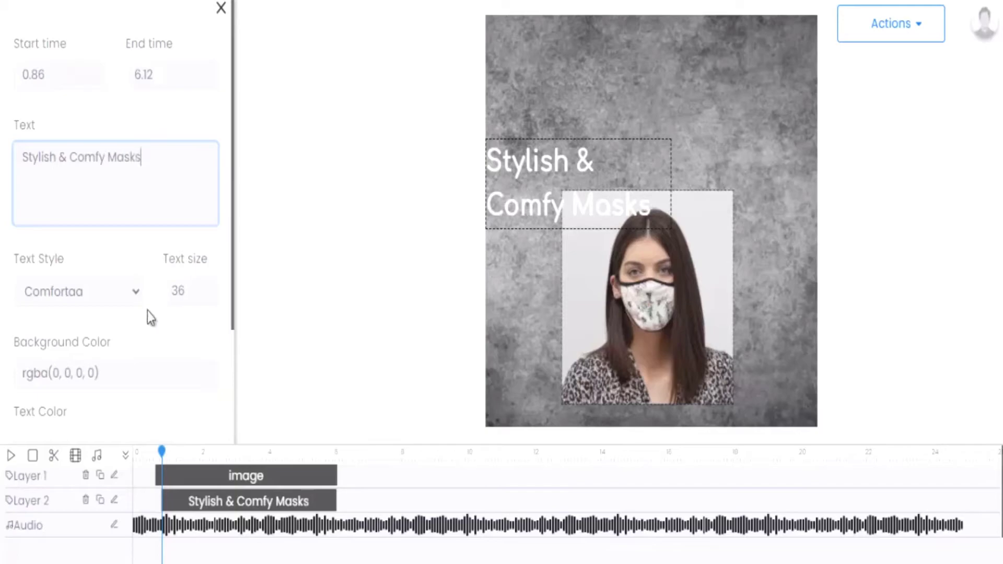
left_click(112, 302)
scroll(89, 101, "down", 10)
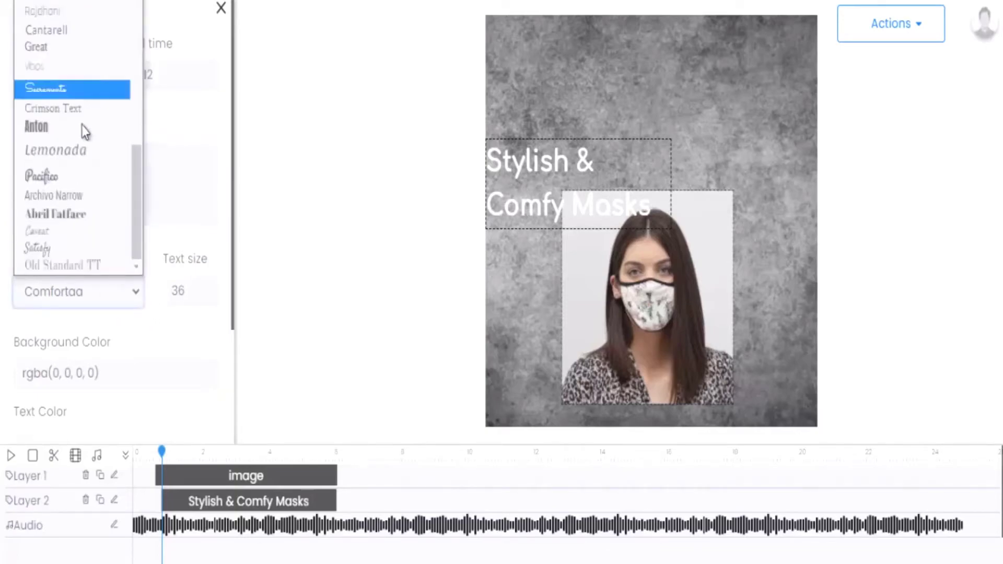
Step: Set the title font to Righteous, widen it to one line, and move it near the top
scroll(86, 150, "up", 10)
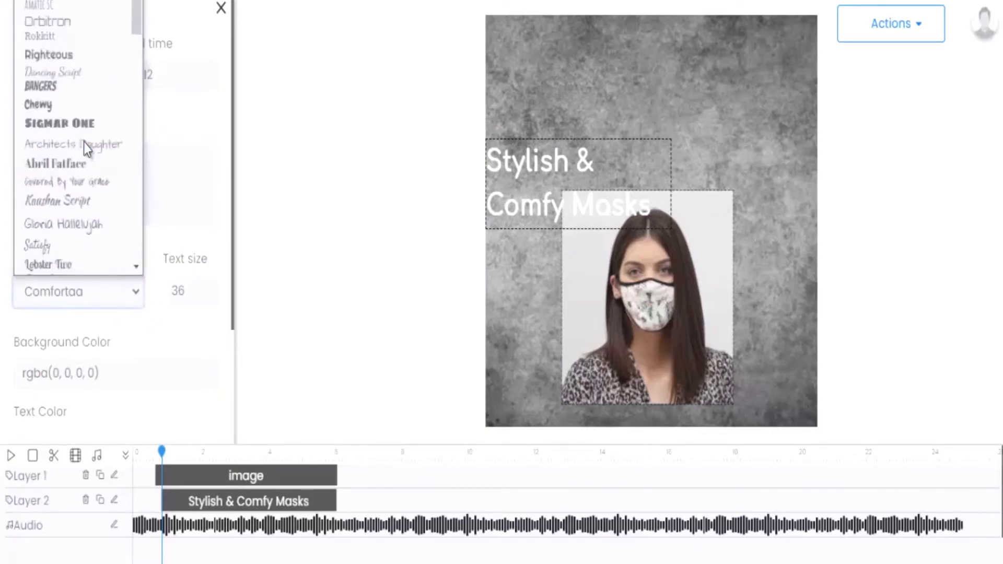
left_click(73, 58)
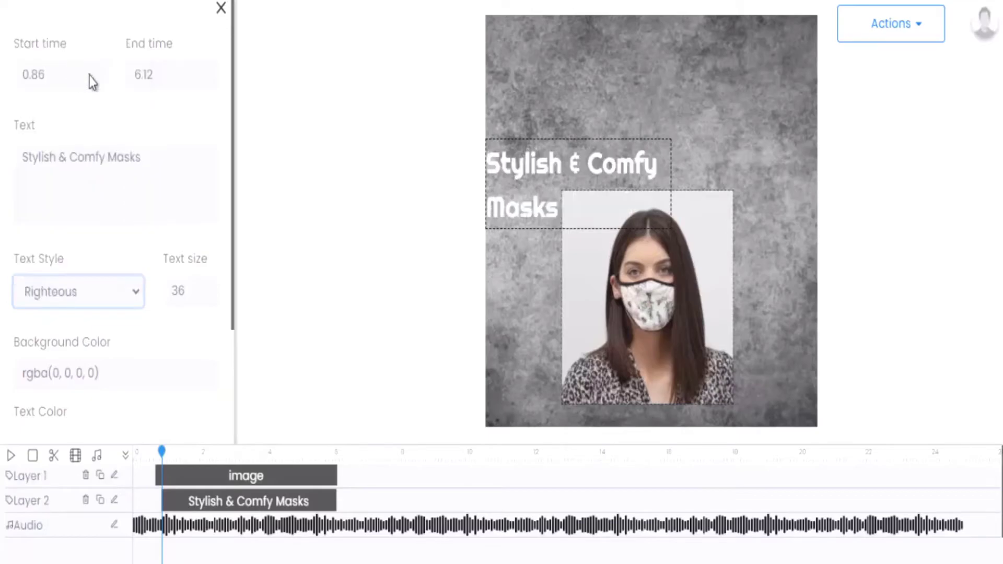
left_click(637, 171)
left_click_drag(669, 184, 762, 186)
left_click_drag(626, 143, 650, 97)
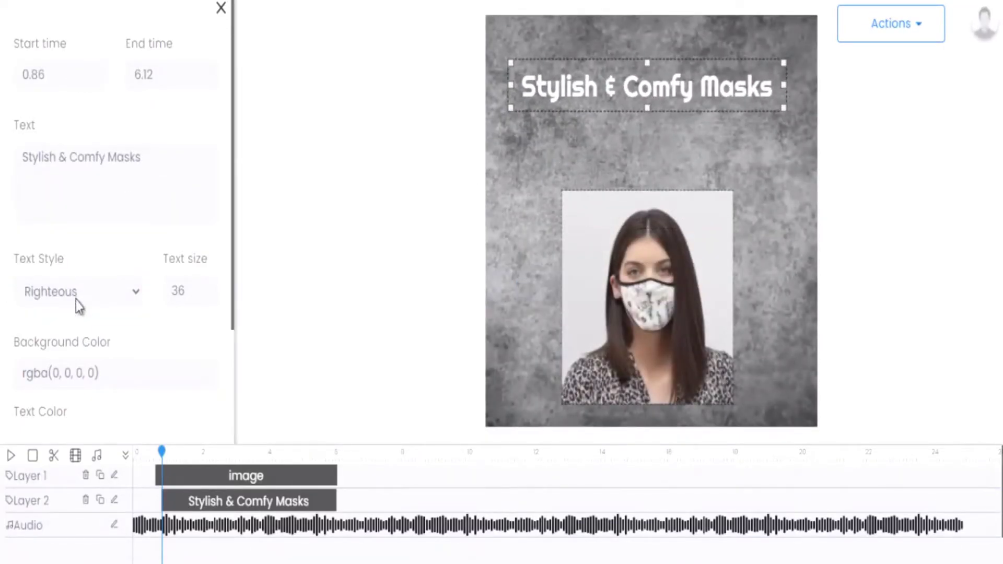
Step: Make the title text colour black (#000000)
scroll(90, 315, "down", 3)
left_click(118, 244)
left_click(200, 238)
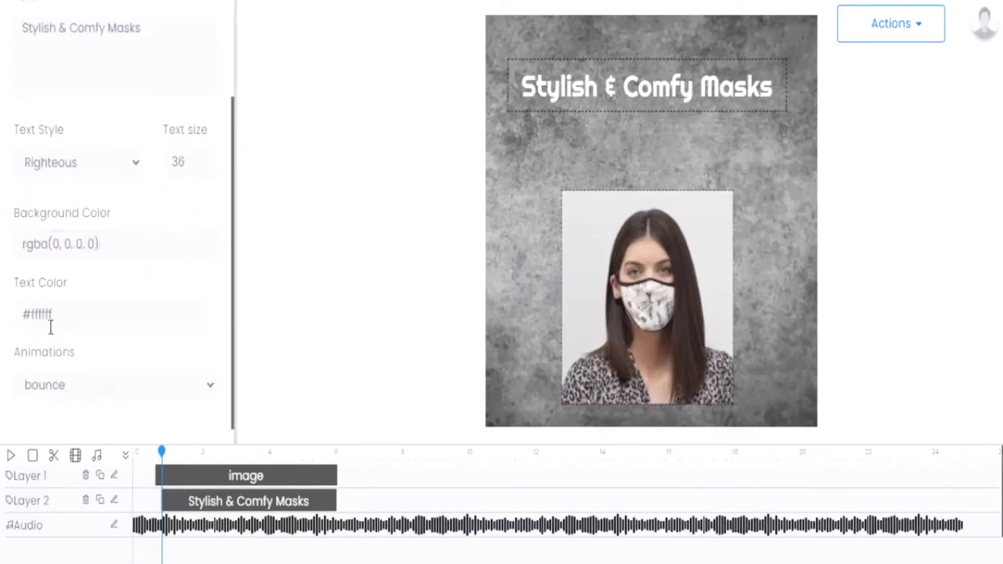
left_click(47, 318)
left_click_drag(74, 403, 79, 429)
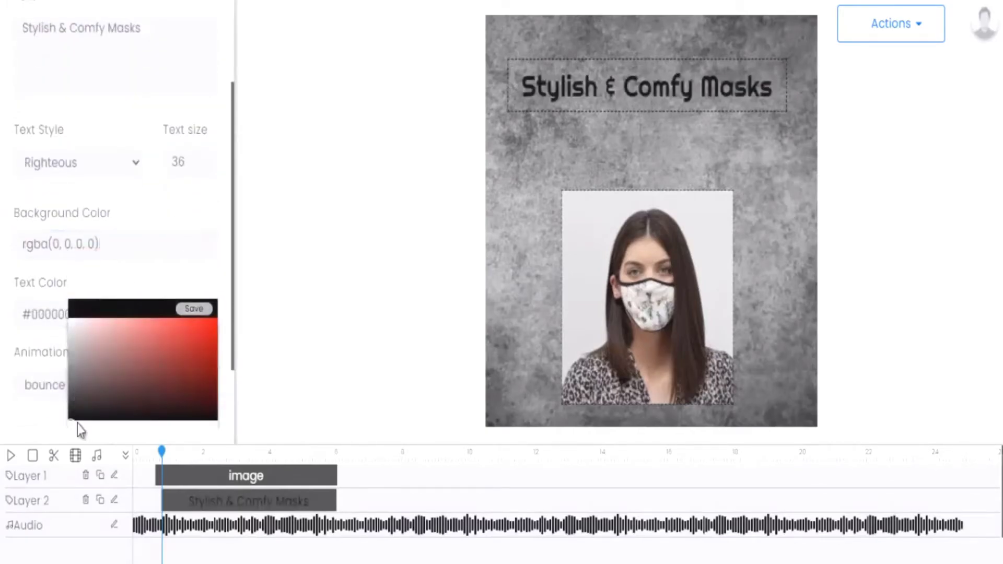
left_click(194, 311)
left_click(580, 214)
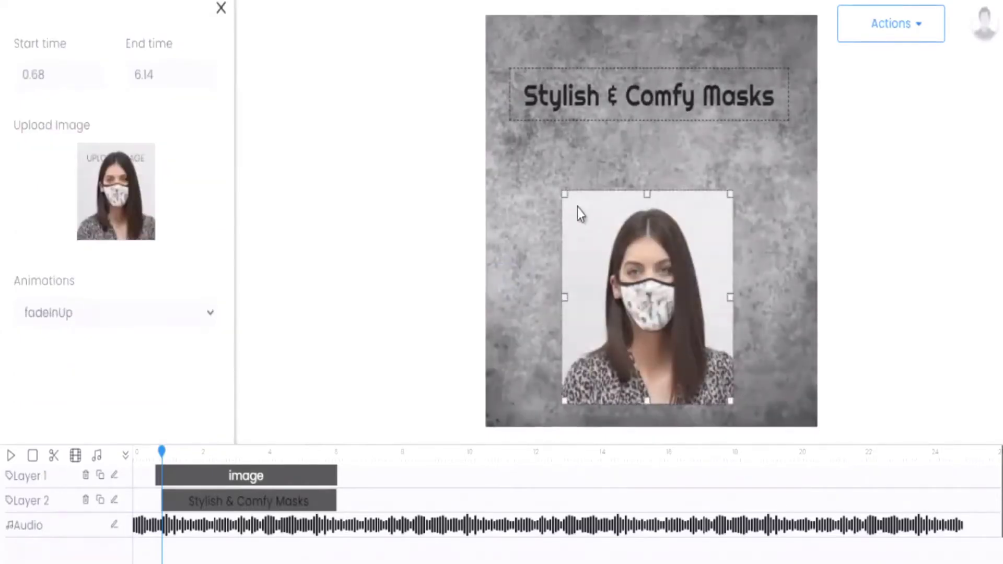
Step: Enlarge the masked-woman photo and delay the title's start to about 0.9 s
left_click_drag(564, 194, 558, 156)
left_click_drag(732, 278, 741, 277)
left_click(232, 452)
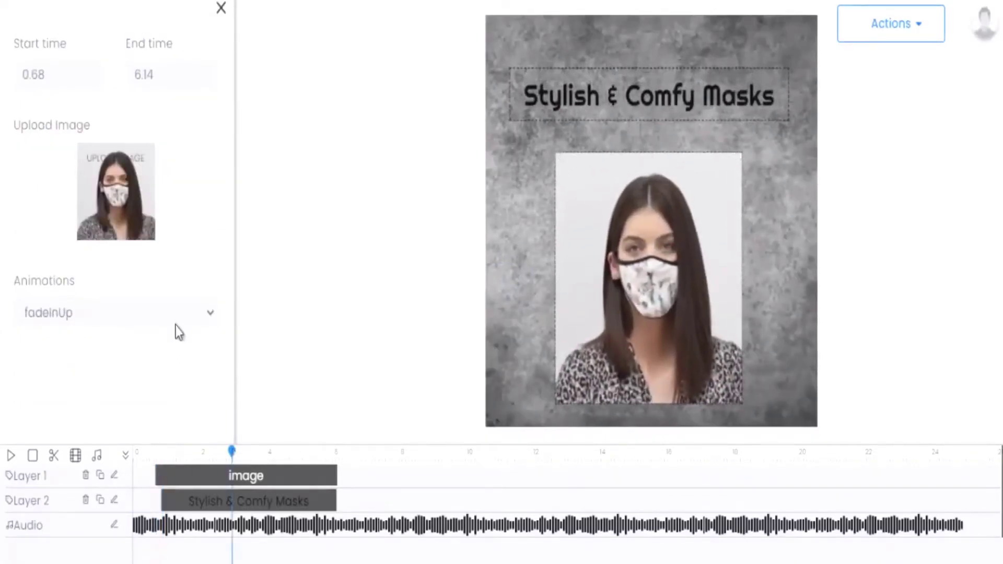
left_click(164, 499)
mouse_move(164, 499)
left_mouse_down()
mouse_move(201, 500)
mouse_move(184, 500)
left_mouse_up()
Step: Give the title a slideInRight entrance animation
scroll(123, 233, "down", 4)
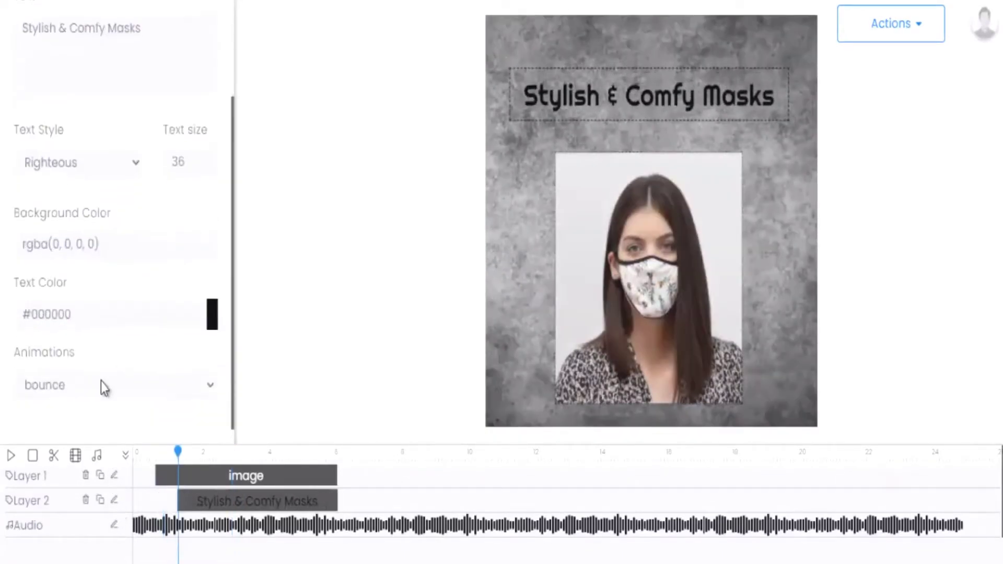
left_click(78, 386)
scroll(108, 230, "down", 8)
left_click(68, 171)
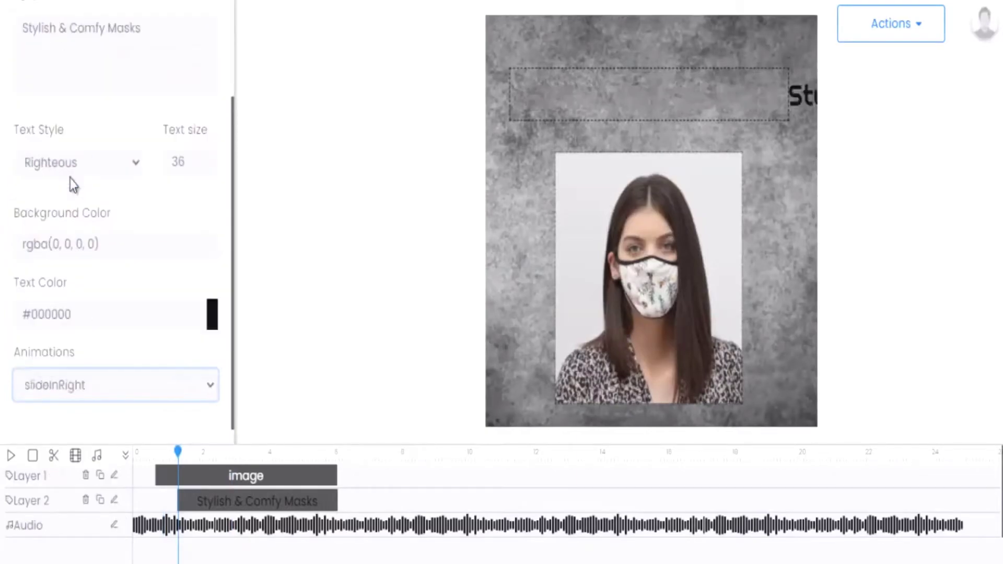
scroll(100, 241, "up", 5)
left_click(222, 8)
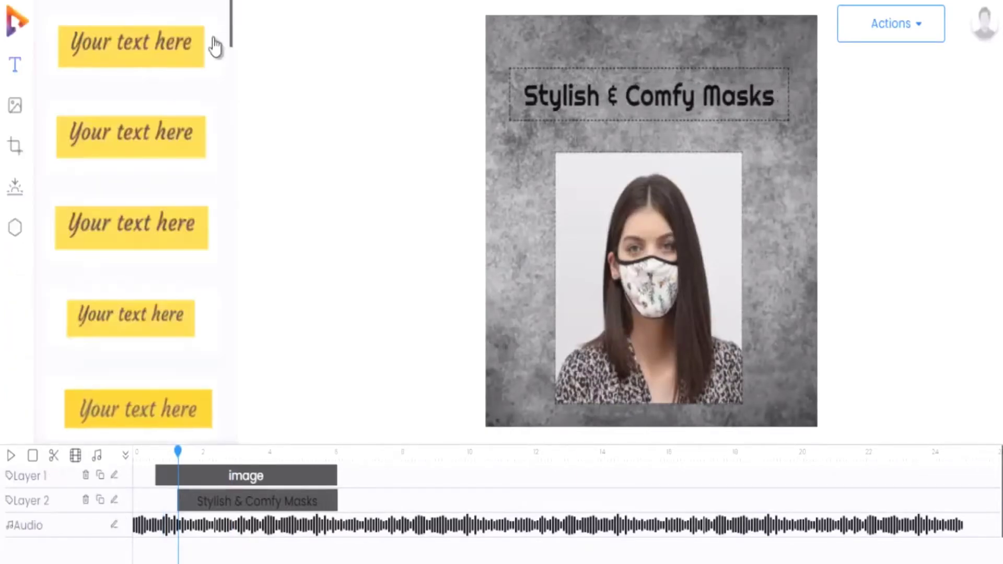
left_click(354, 455)
Step: Add the side-view masked-woman photo, enlarge it near the top, and animate it with fadeInDown
left_click(15, 104)
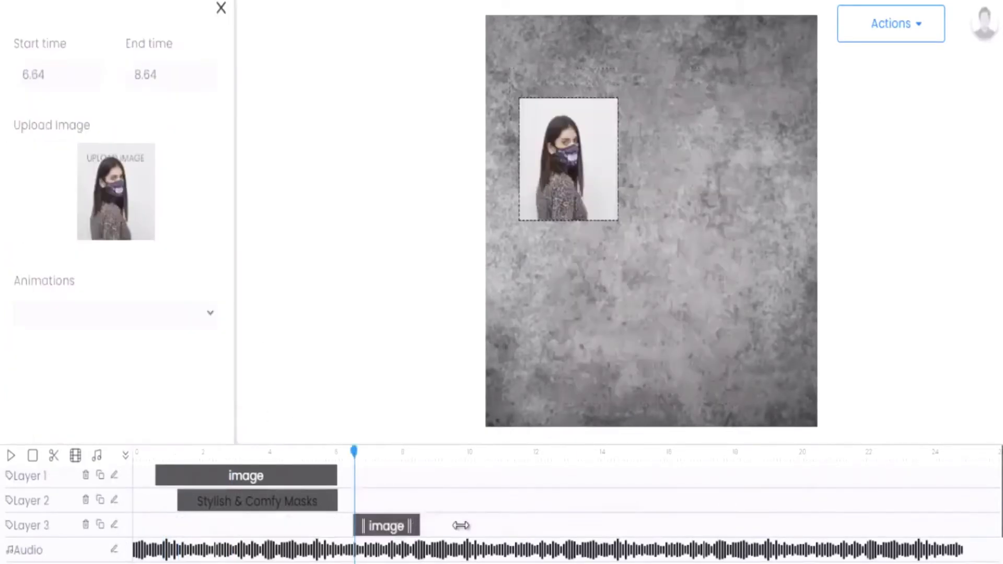
left_click_drag(563, 182, 534, 113)
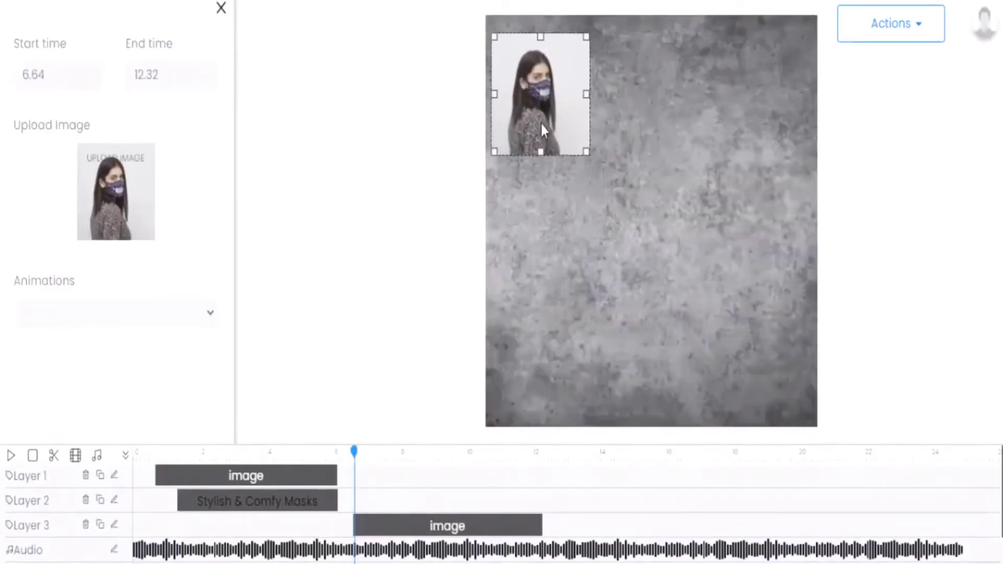
left_click_drag(589, 152, 657, 261)
left_click_drag(611, 203, 706, 212)
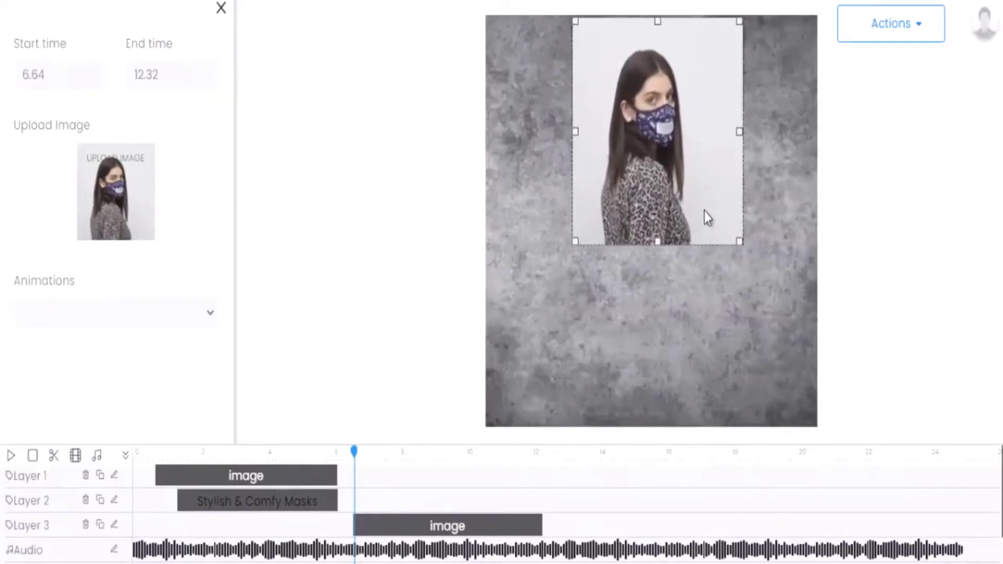
left_click(95, 321)
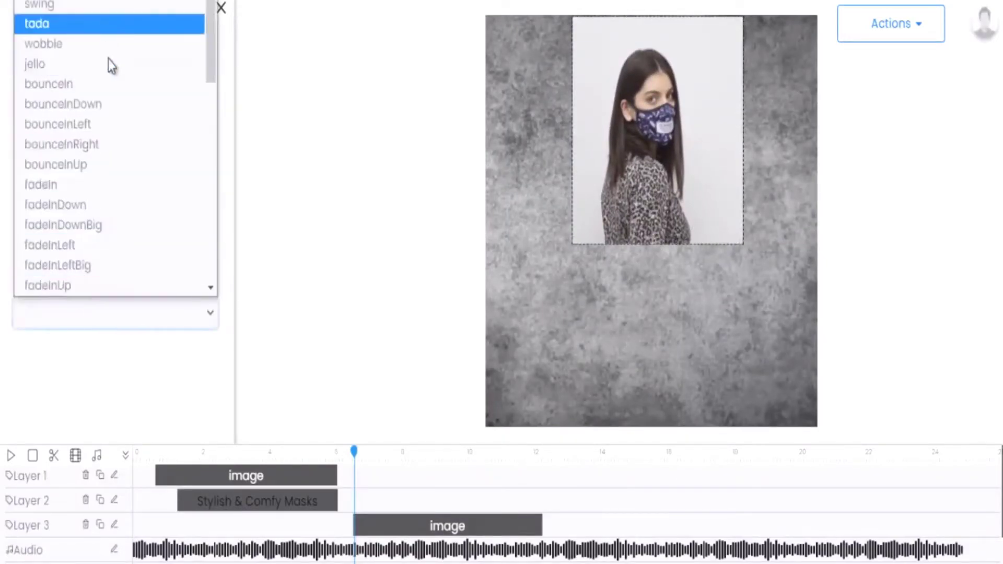
left_click(92, 206)
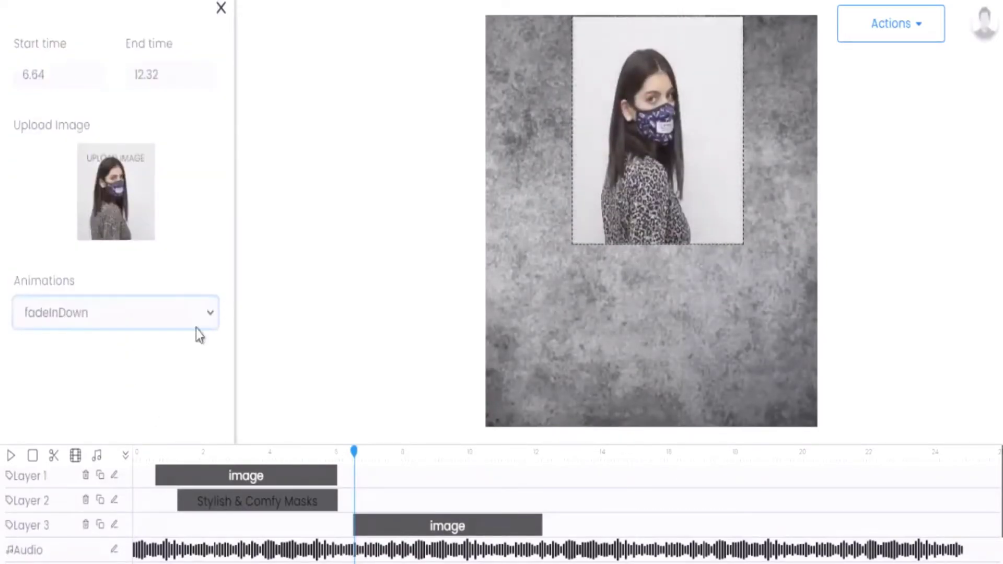
Step: Duplicate the title layer and start the copy at 7.46 s
left_click(98, 501)
left_click_drag(251, 552, 433, 551)
left_click_drag(669, 97, 669, 227)
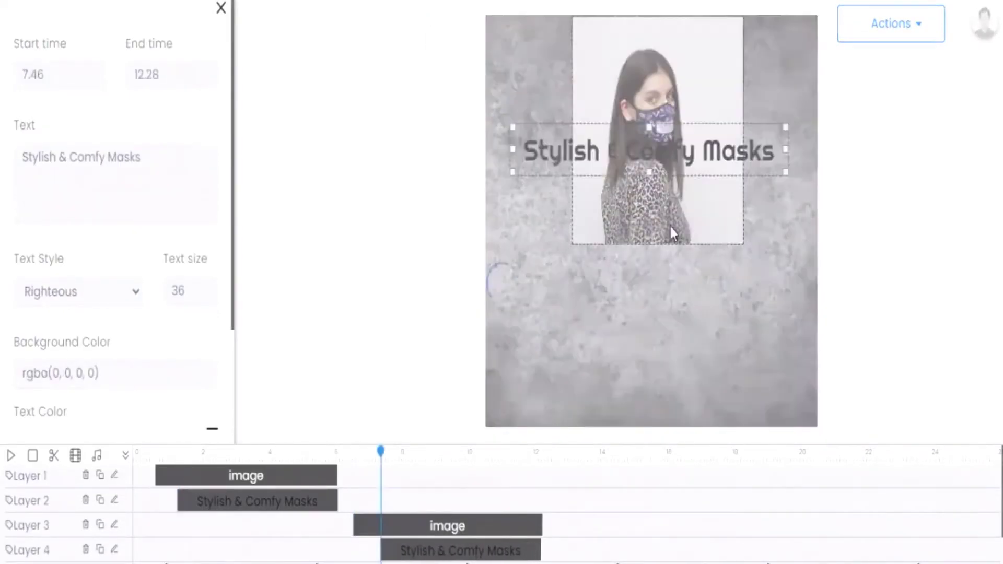
Step: Retype the copied title as 'Reusable two-Ply' and place it just under the side-view photo
left_click_drag(670, 227, 676, 329)
left_click_drag(143, 159, 158, 78)
type("Reu")
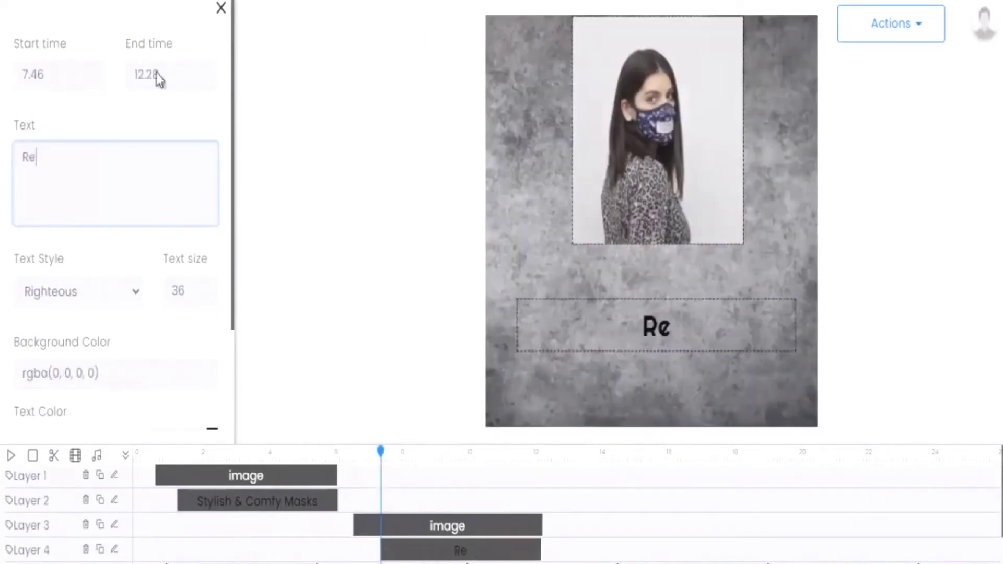
type("s")
key("BackSpace")
type("usabl")
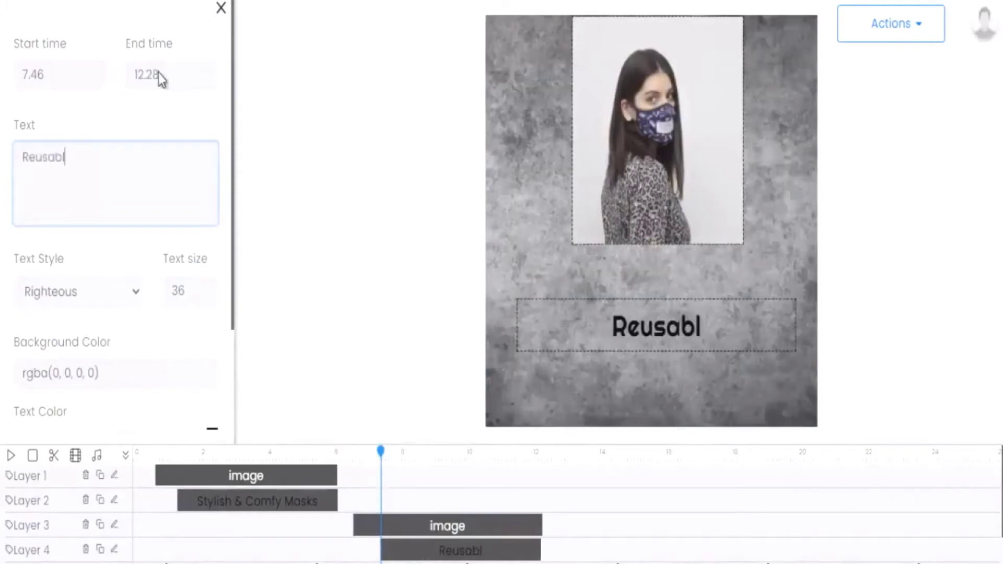
type("e two")
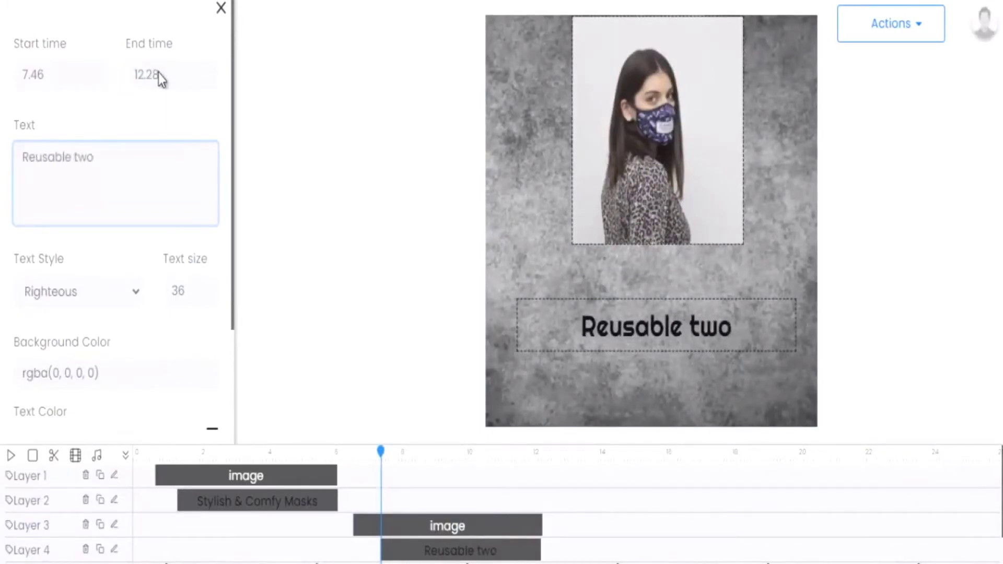
type("-Ply")
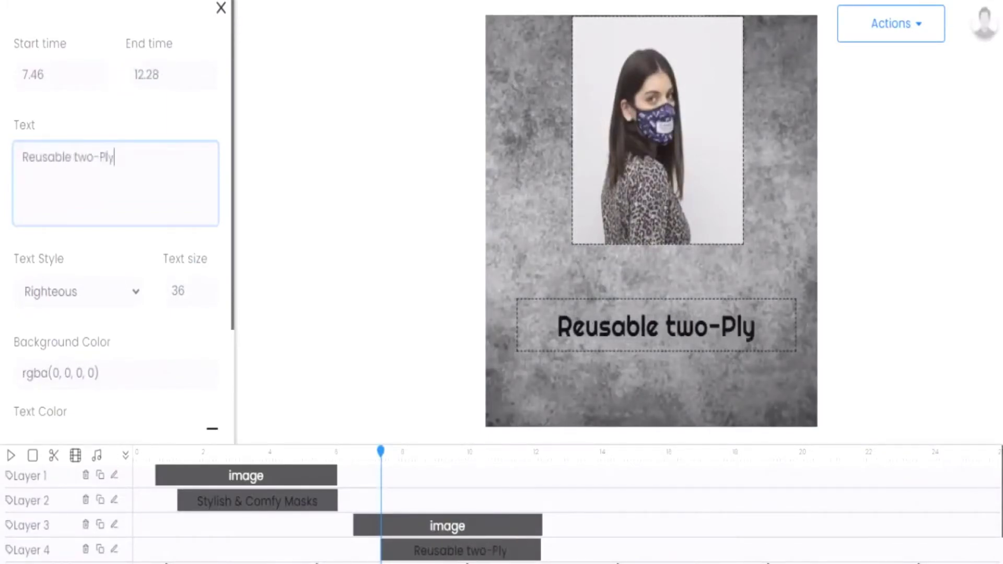
left_click(659, 309)
left_click_drag(659, 309, 663, 289)
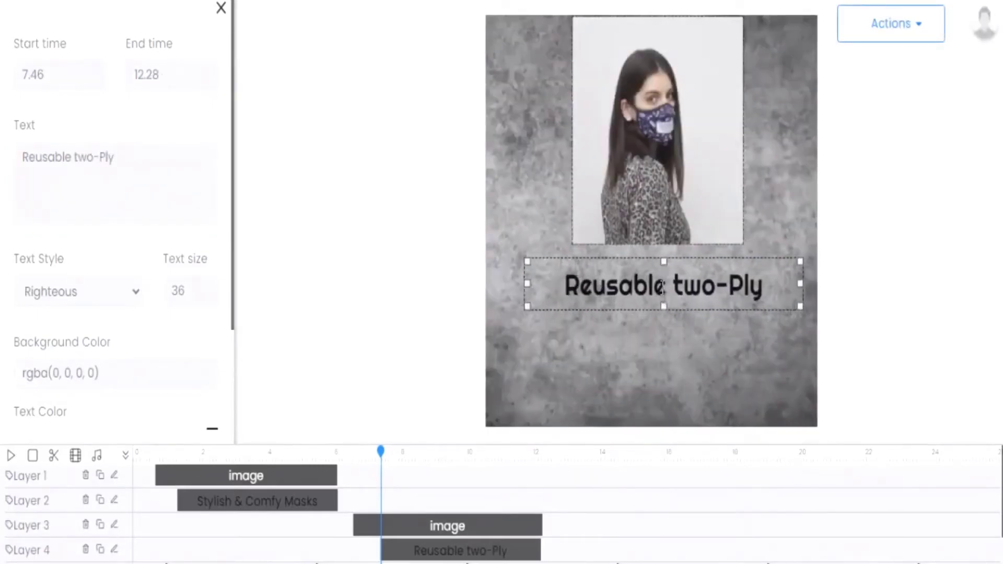
scroll(389, 533, "down", 1)
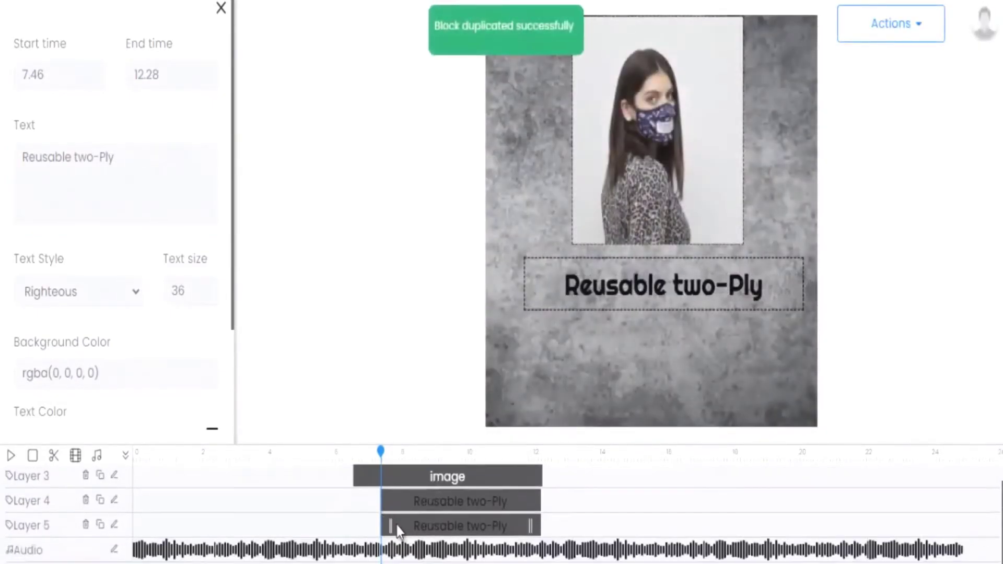
Step: Move the duplicate caption below the first and change its text to 'Cloth face converting'
left_click_drag(664, 286, 659, 351)
triple_click(102, 157)
key("BackSpace")
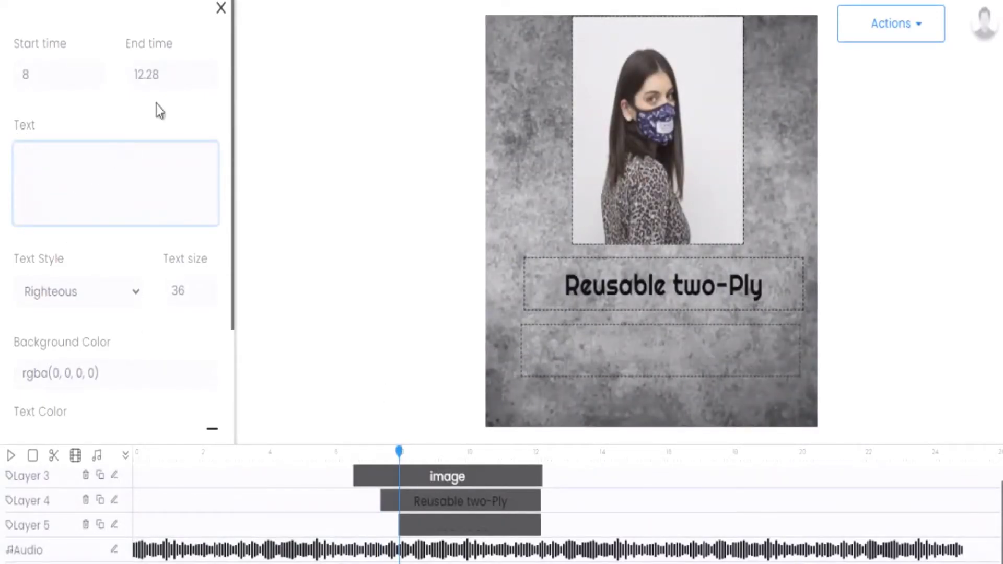
type("cm")
key("BackSpace")
type("loth")
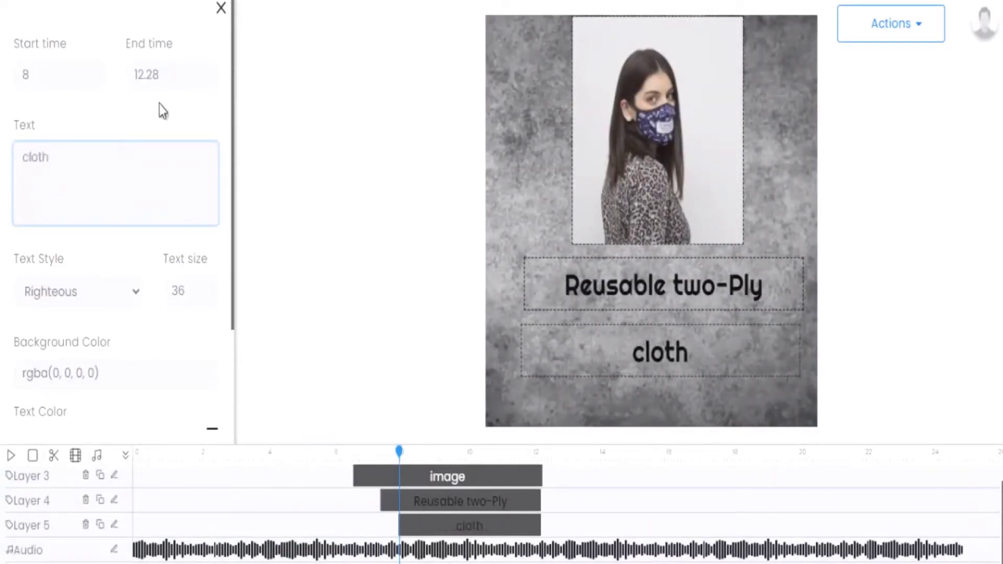
type(" face conv")
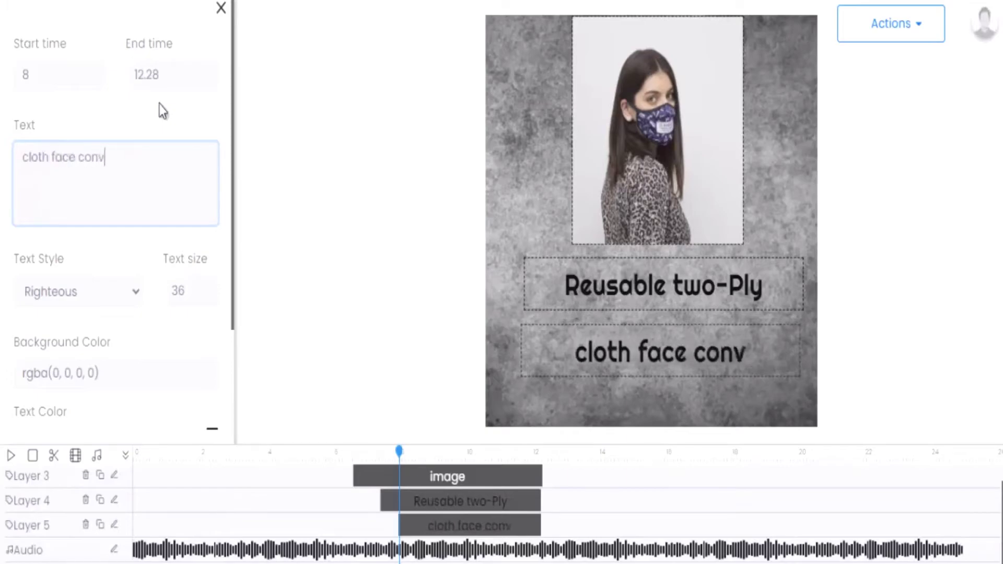
type("erting")
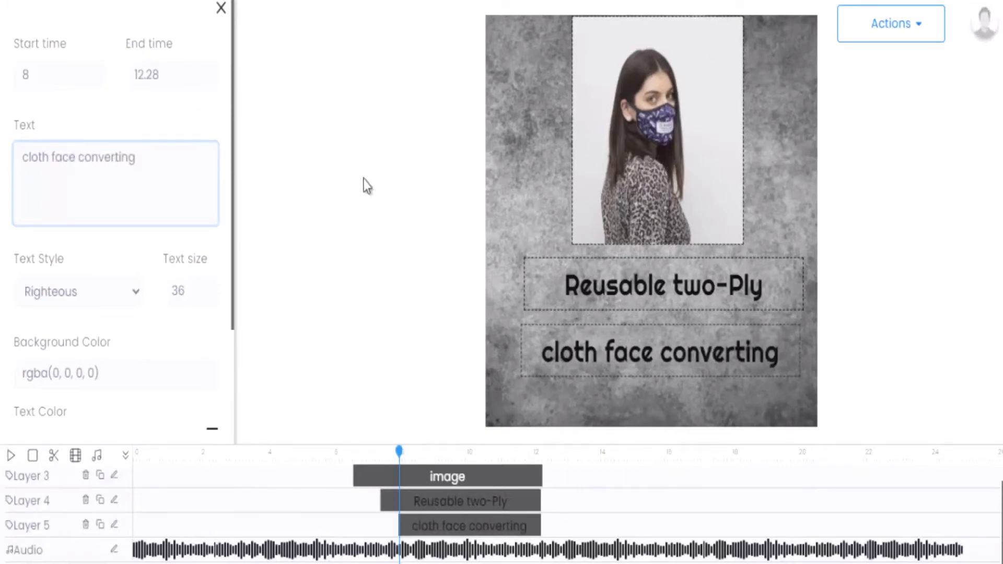
key("BackSpace")
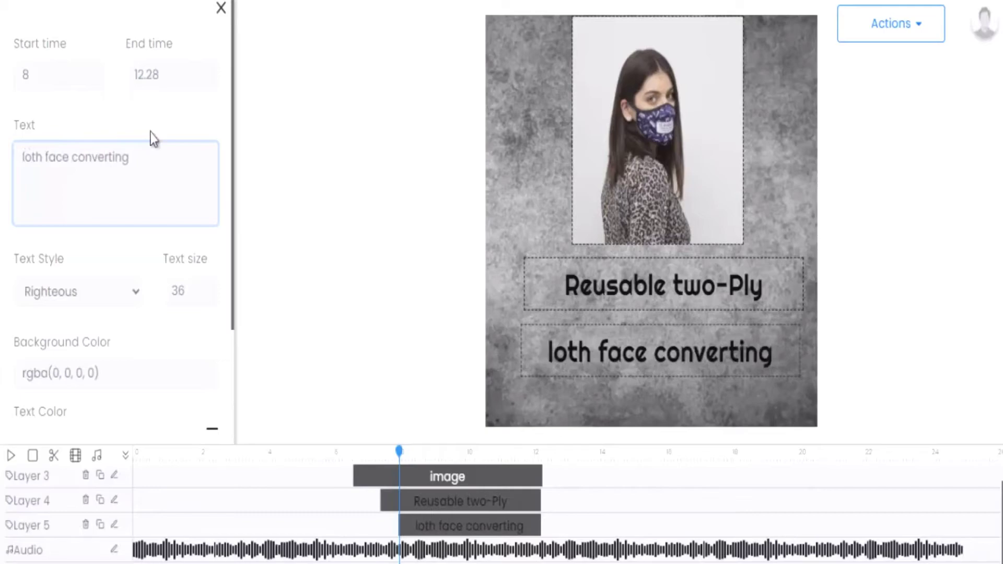
type("C")
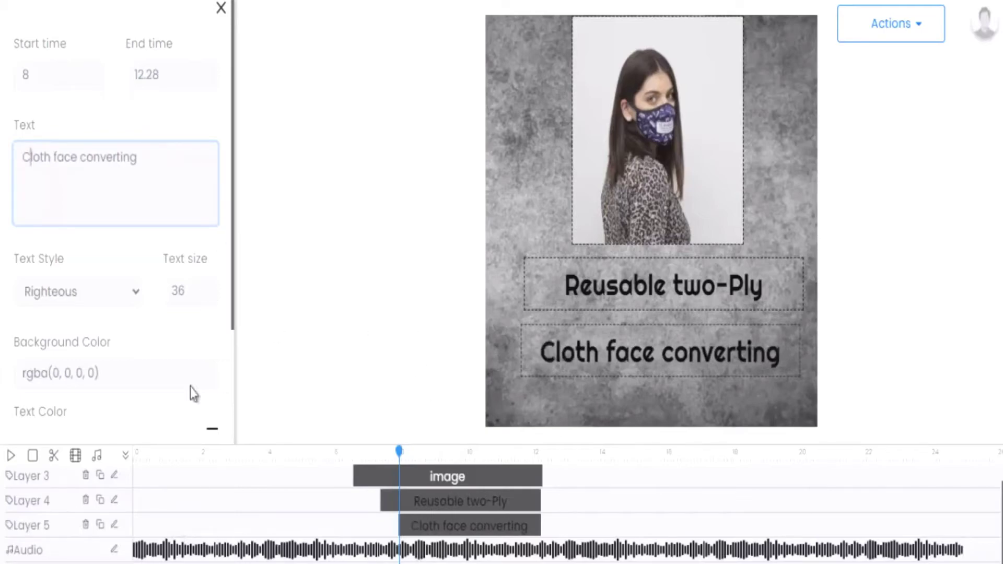
Step: Give the 'Reusable two-Ply' caption a slideInLeft entrance animation
scroll(117, 271, "down", 3)
left_click(100, 385)
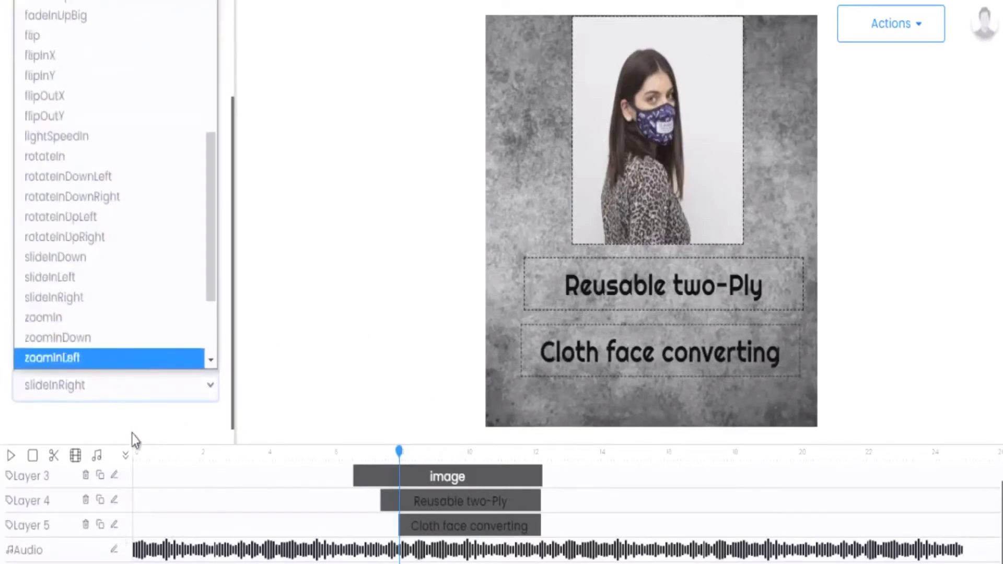
left_click(113, 503)
left_click(121, 385)
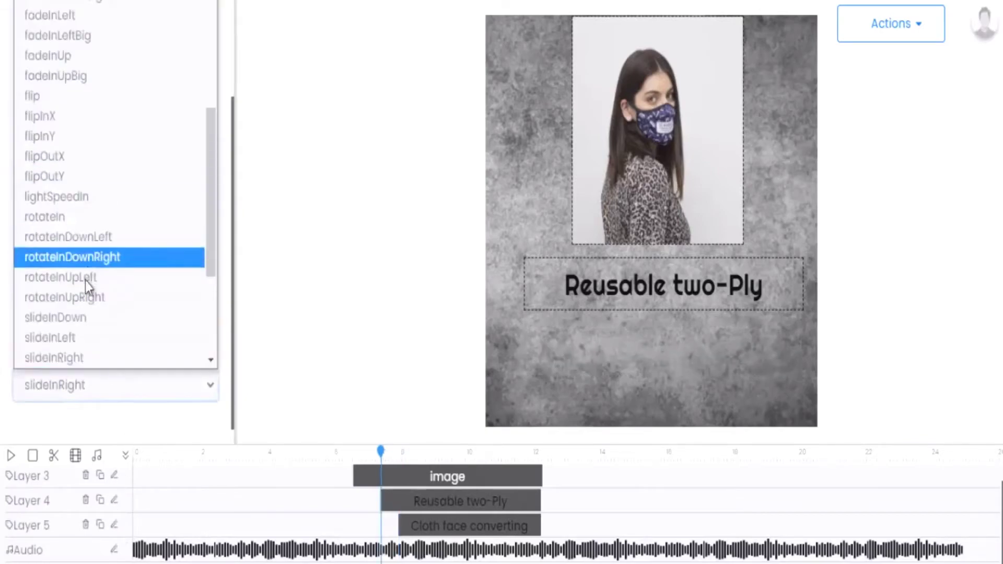
scroll(78, 240, "down", 3)
left_click(67, 160)
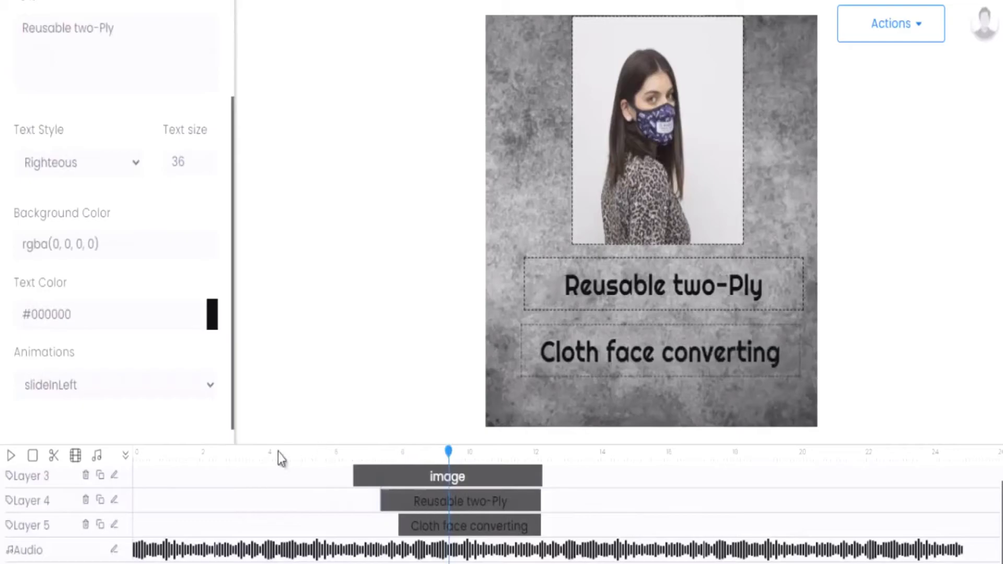
scroll(197, 217, "up", 3)
Step: Extend both captions to end around 14 s and trim the second image to start later
left_click(574, 458)
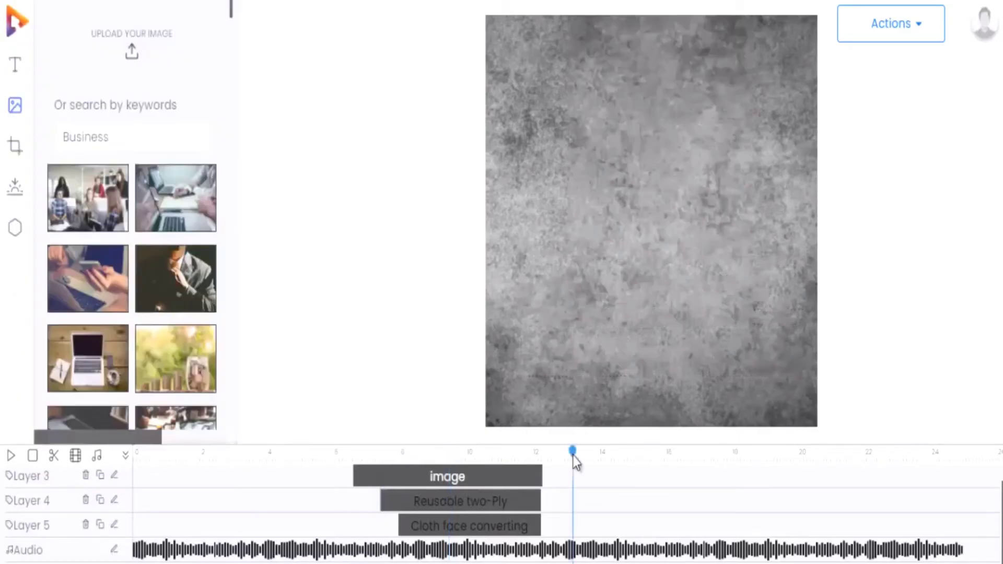
scroll(503, 481, "up", 2)
scroll(472, 502, "down", 2)
left_click(530, 477)
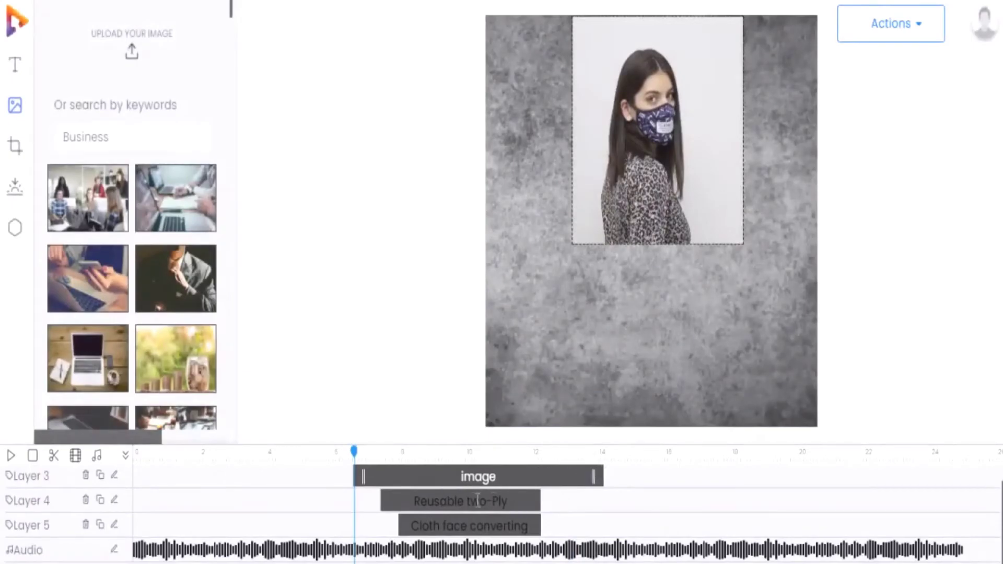
left_click_drag(477, 501, 535, 526)
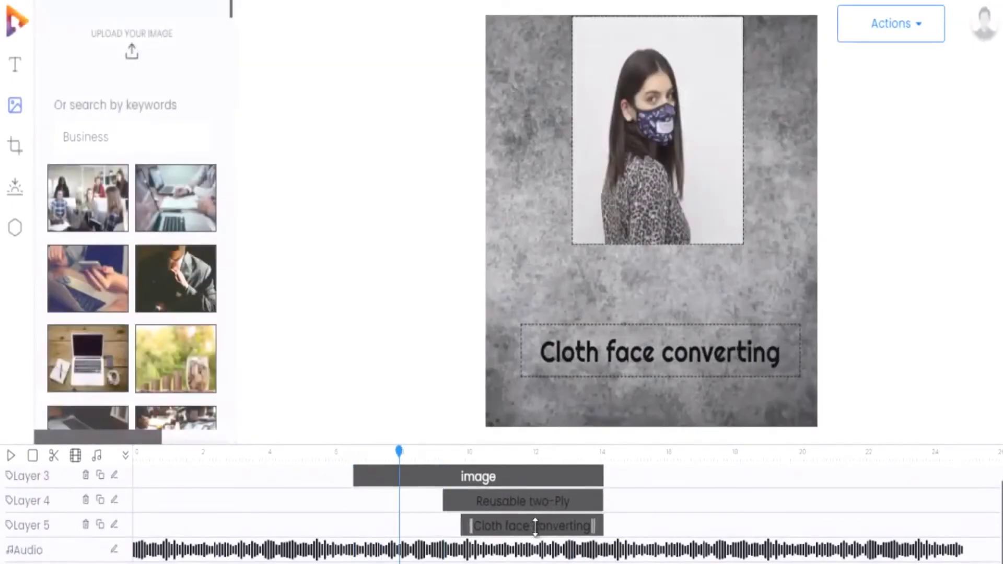
left_click_drag(359, 475, 417, 475)
scroll(366, 519, "up", 1)
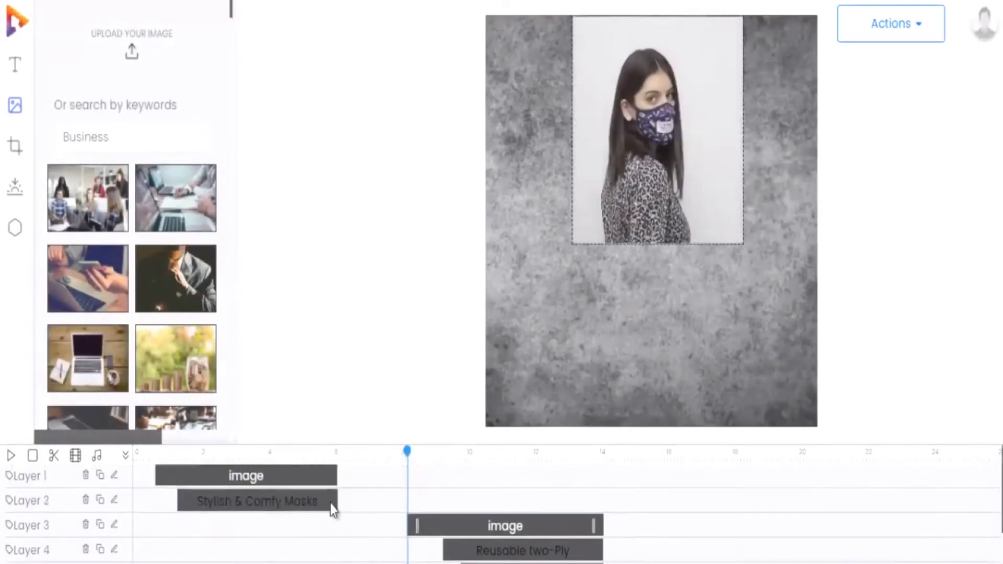
Step: Lengthen the first image, retime the Stylish & Comfy Masks title, and add the yellow-mask photo
left_click(324, 475)
left_click_drag(335, 476, 377, 474)
left_click_drag(286, 505, 323, 504)
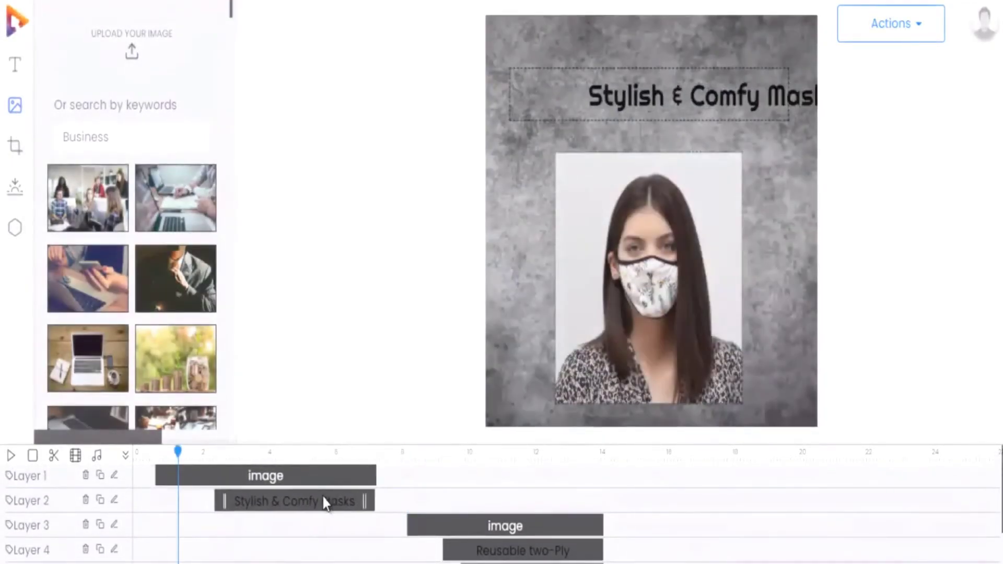
left_click(159, 476)
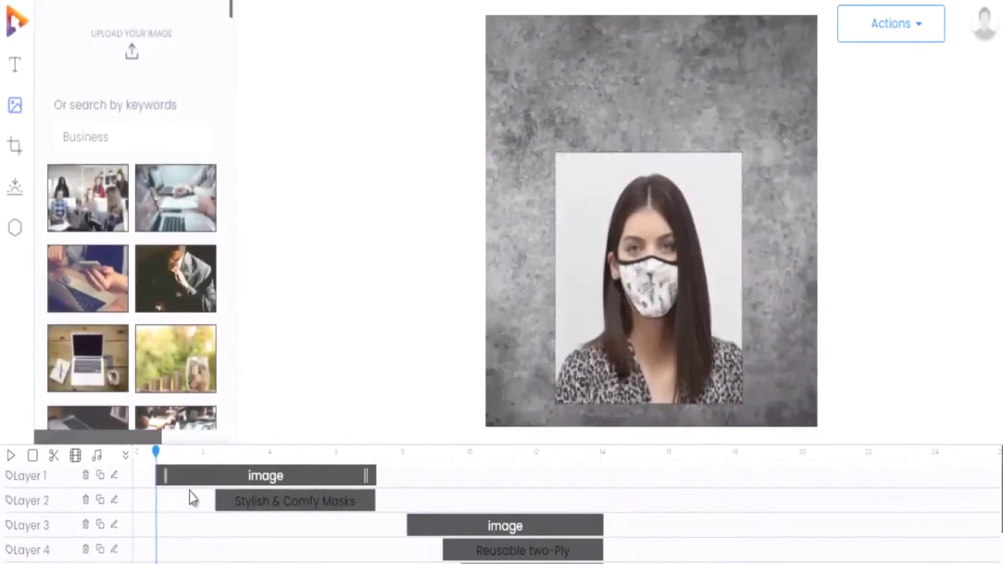
left_click_drag(216, 498, 196, 504)
scroll(629, 464, "down", 2)
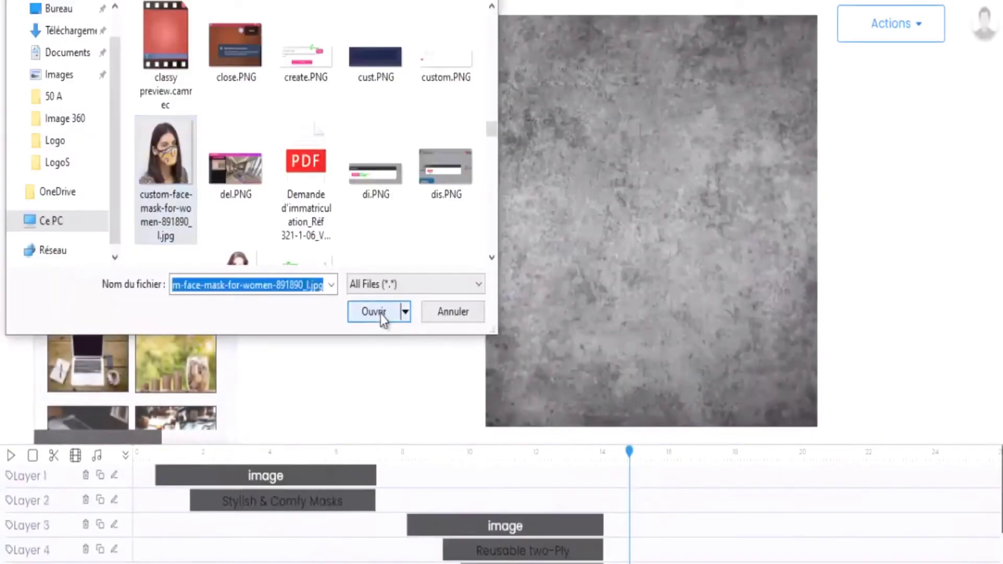
left_click(381, 316)
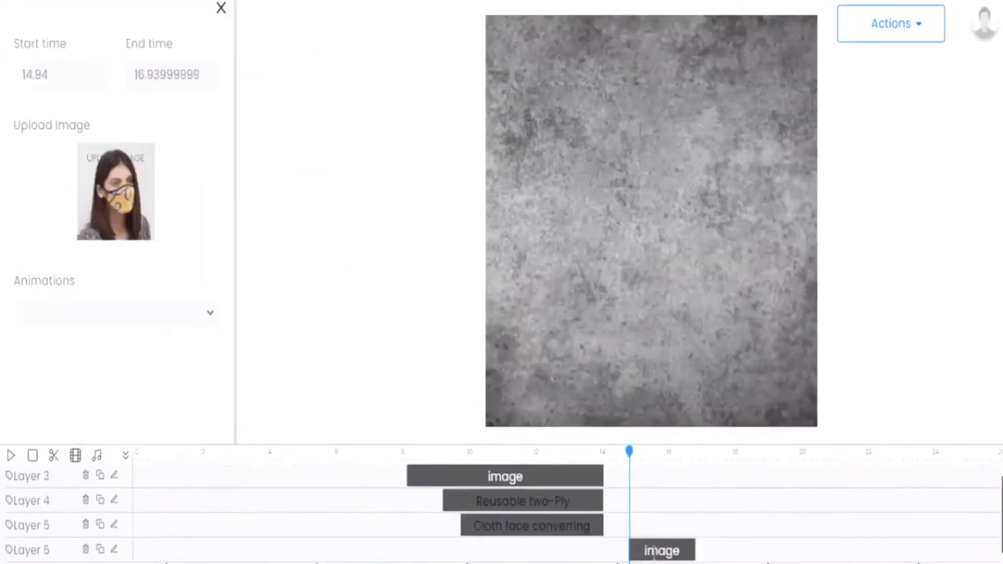
Step: Extend the yellow-mask photo's clip to 19.9 s and enlarge it near the top of the frame
scroll(708, 548, "down", 1)
left_click_drag(694, 525, 775, 520)
left_click_drag(570, 147, 698, 302)
left_click_drag(646, 253, 633, 211)
Step: Give the photo a zoomIn entrance and duplicate the 'Cloth face converting' caption
left_click(130, 326)
scroll(103, 255, "down", 10)
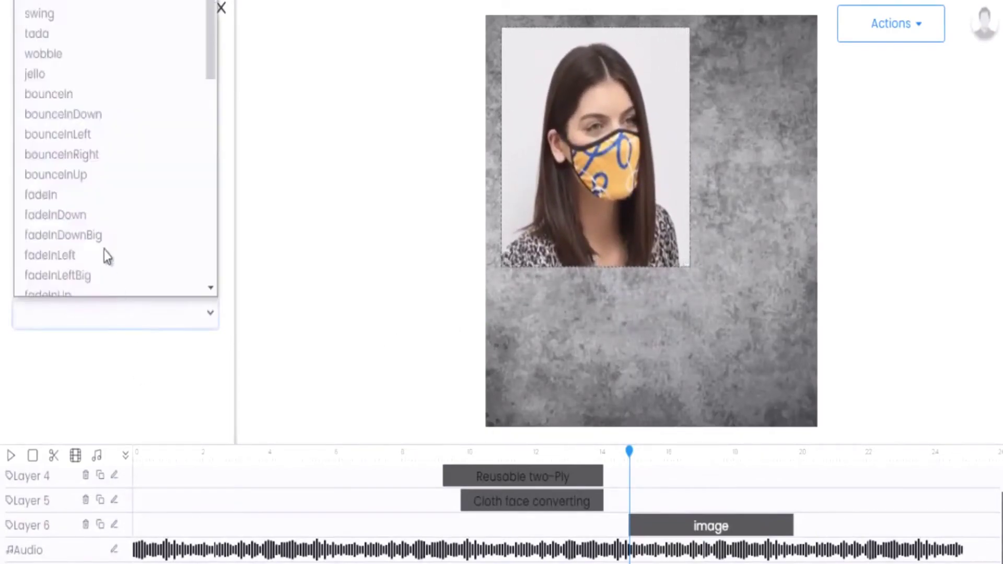
left_click(75, 248)
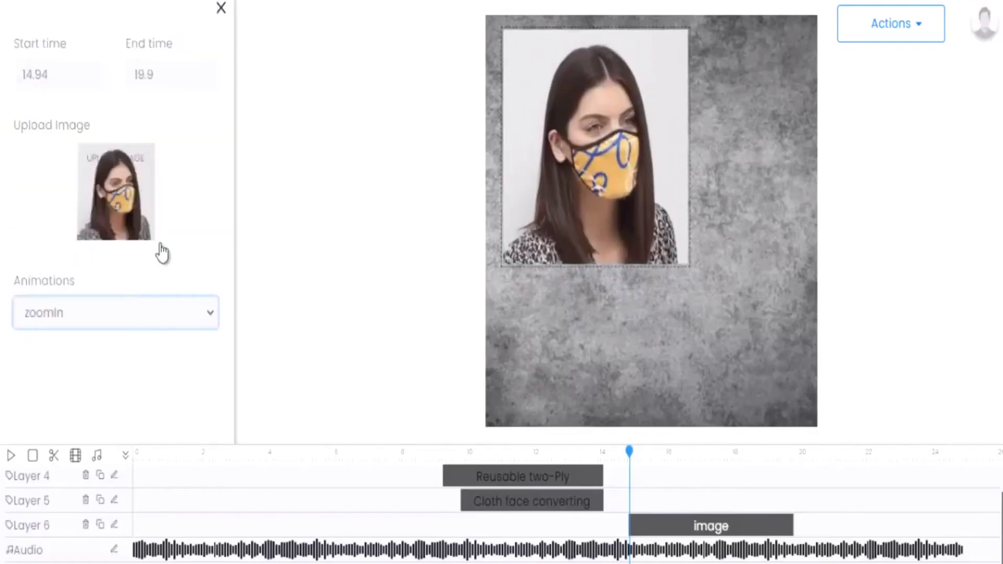
left_click(221, 7)
left_click(99, 502)
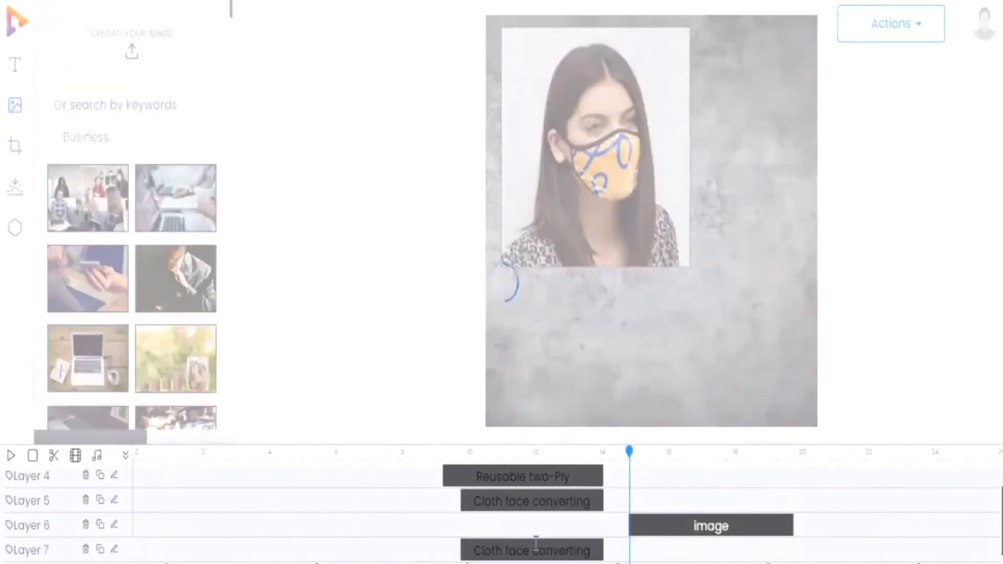
Step: Retime the copied caption to 15.6–19.88 s and rewrite it as 'Available at our store'
left_click_drag(543, 550, 689, 556)
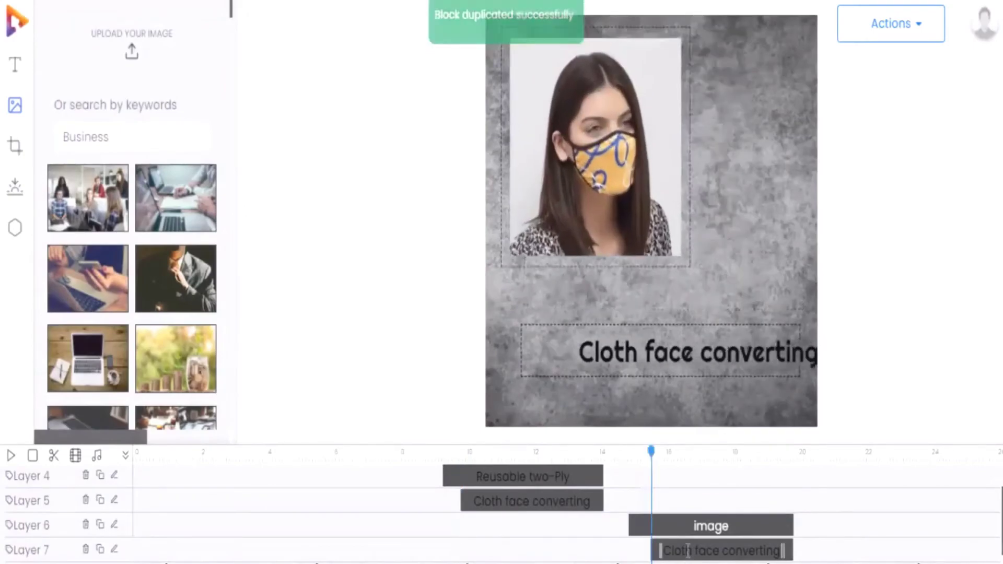
left_click(114, 549)
left_click_drag(168, 185, 5, 156)
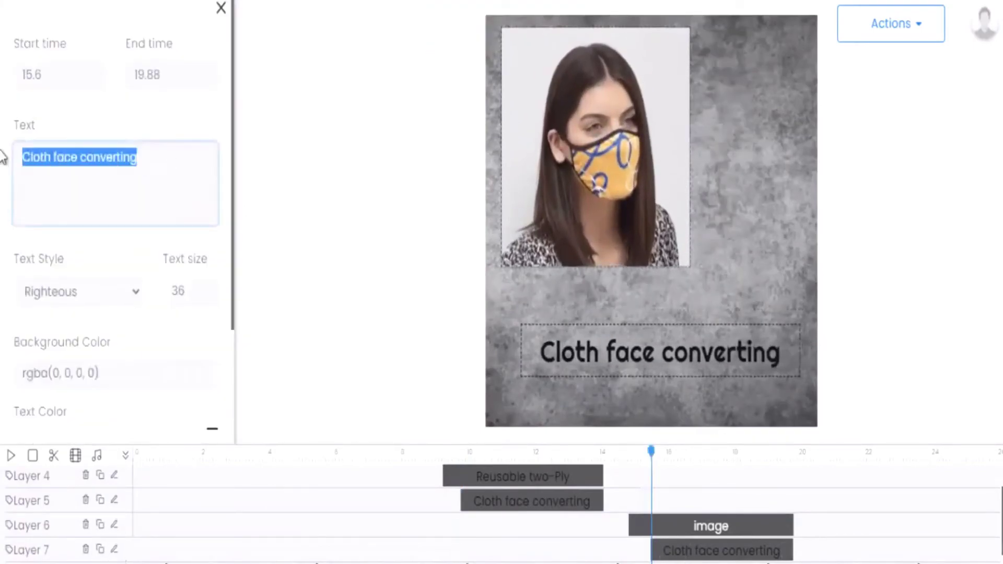
type("Available a")
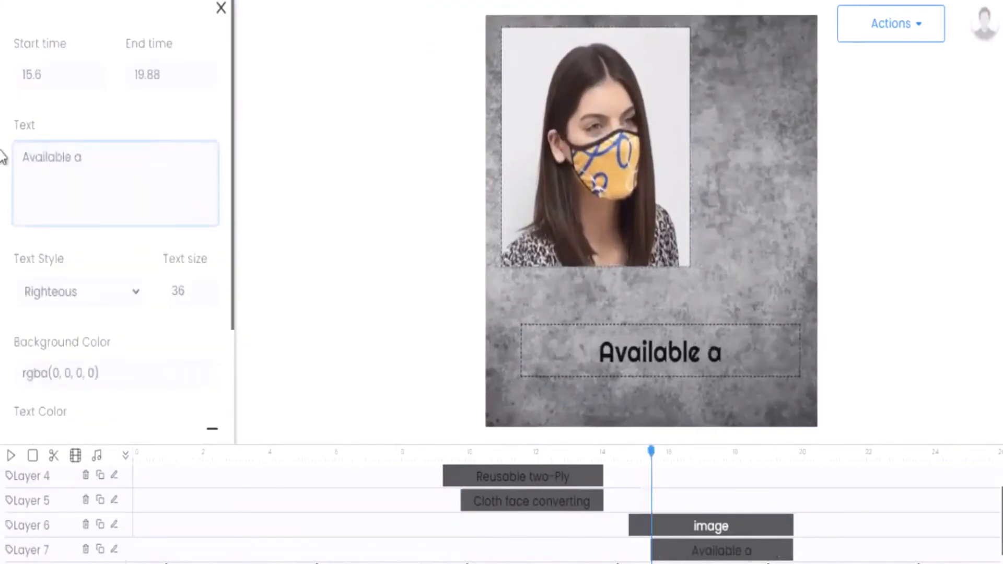
type("t our store")
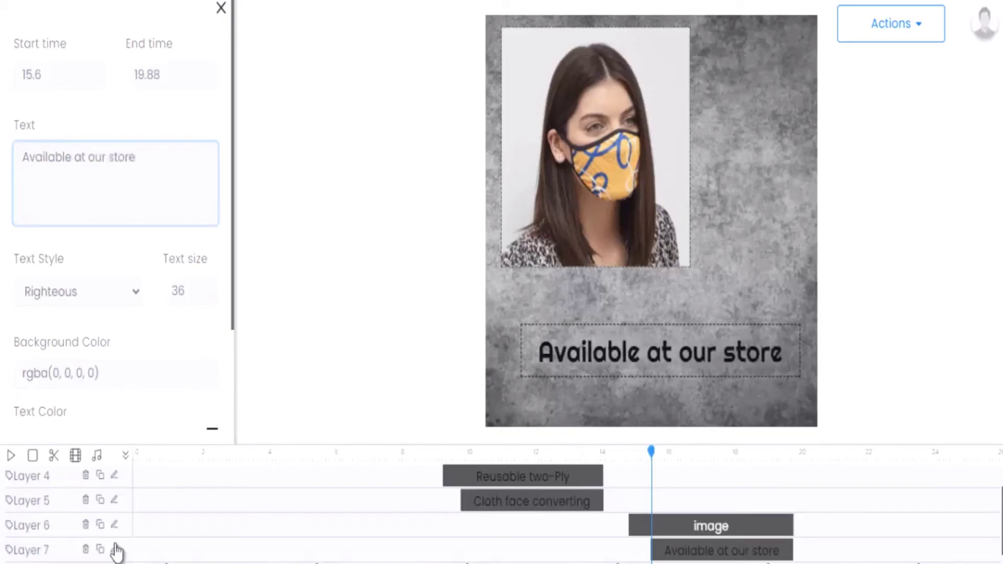
scroll(815, 470, "down", 1)
left_click(806, 453)
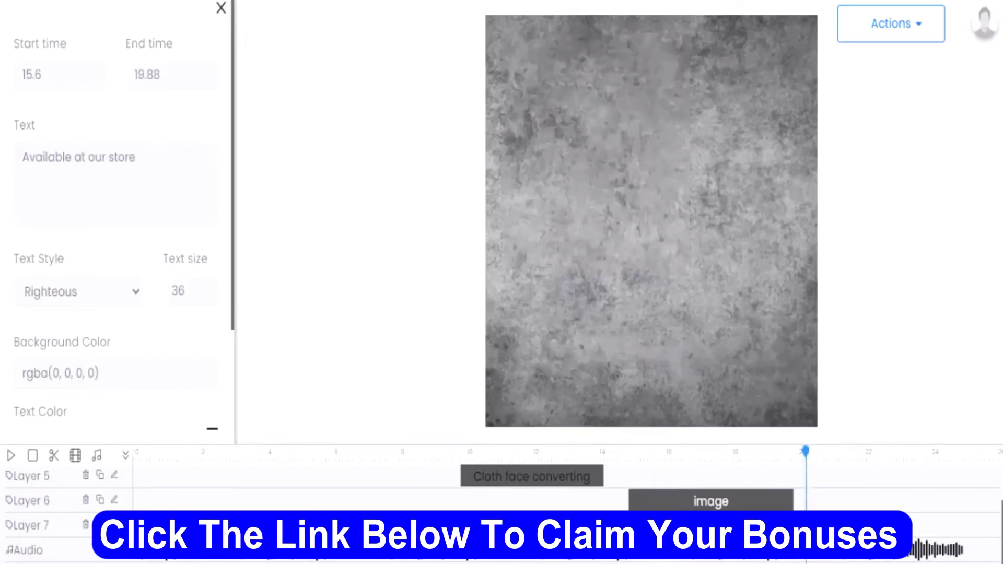
Step: Add the YOUR LOGO HERE image, enlarged and centred near the top of the closing scene
left_click(222, 7)
left_click(15, 105)
left_click(124, 57)
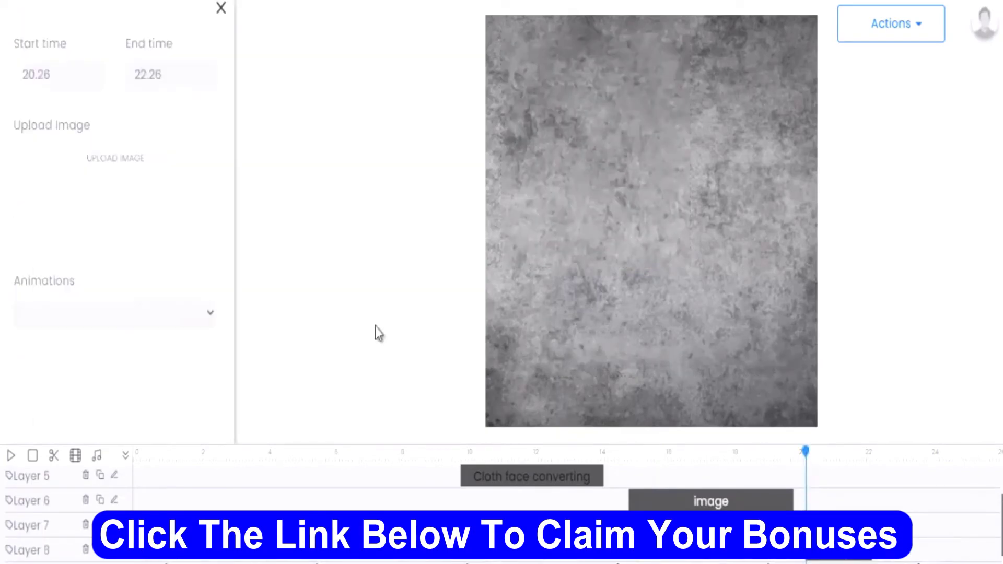
scroll(950, 471, "down", 1)
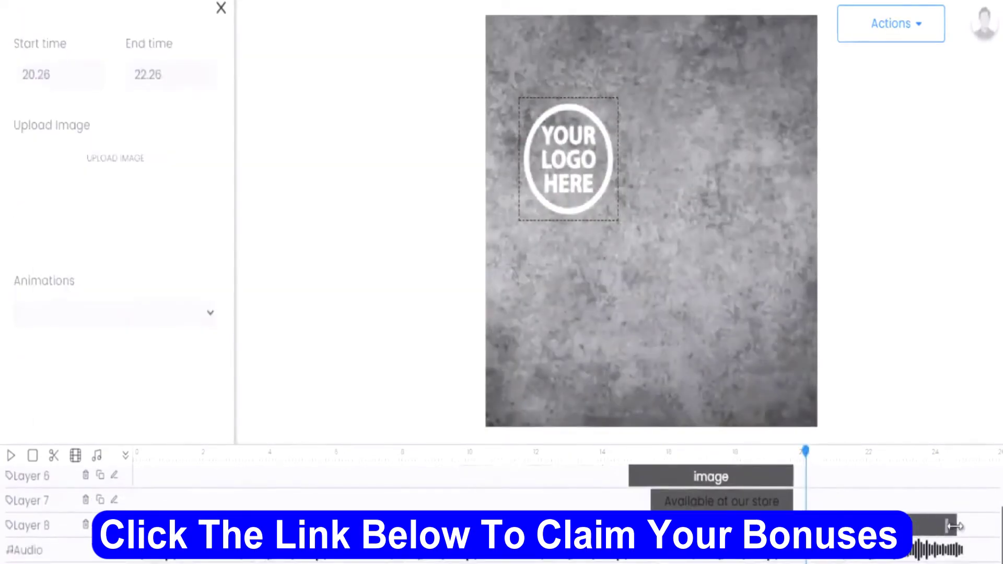
left_click_drag(593, 144, 672, 84)
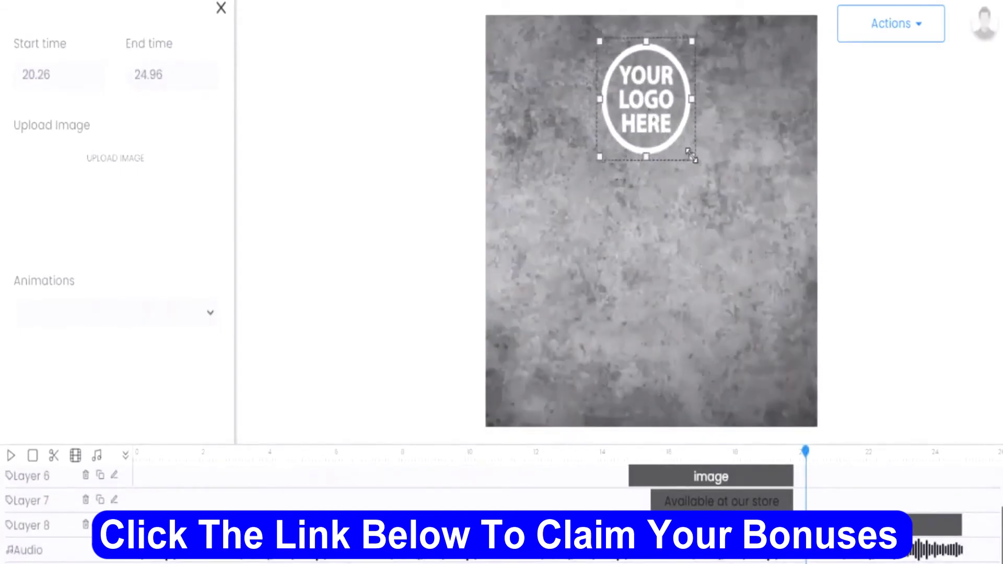
left_click_drag(692, 155, 734, 214)
left_click_drag(698, 175, 678, 160)
left_click_drag(717, 112, 722, 111)
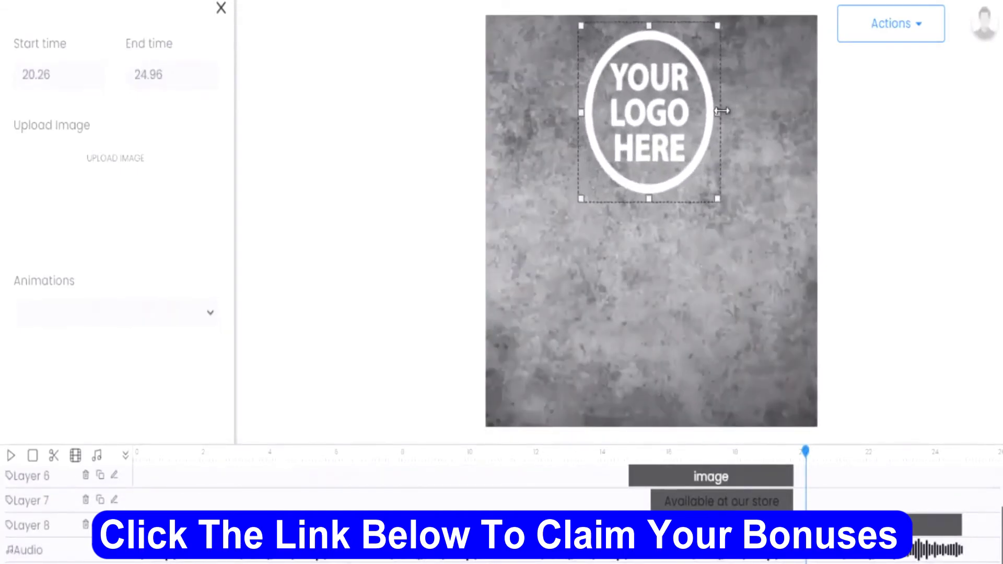
Step: Animate the logo with fadeInDown and duplicate the 'Available at our store' caption
left_click(94, 313)
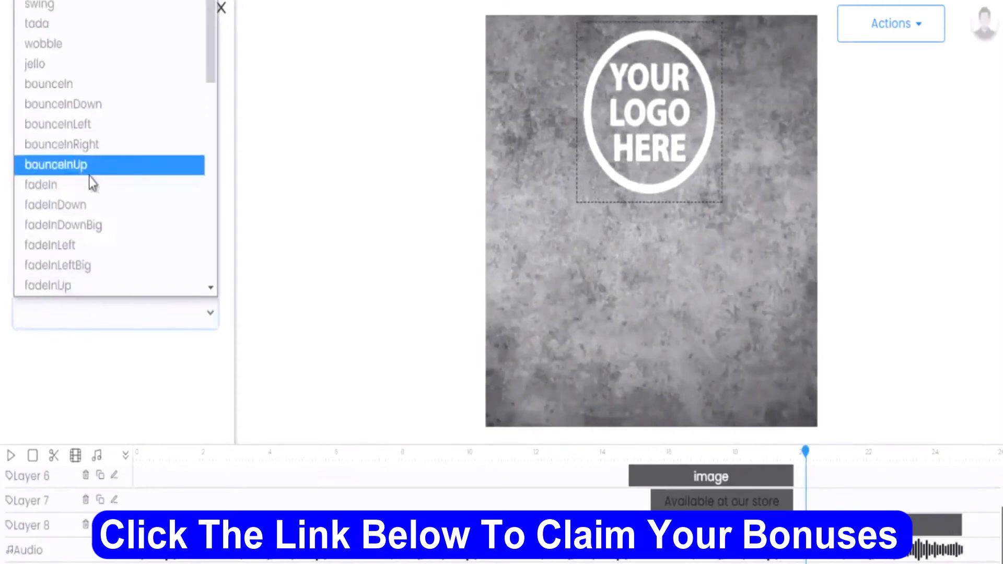
left_click(86, 205)
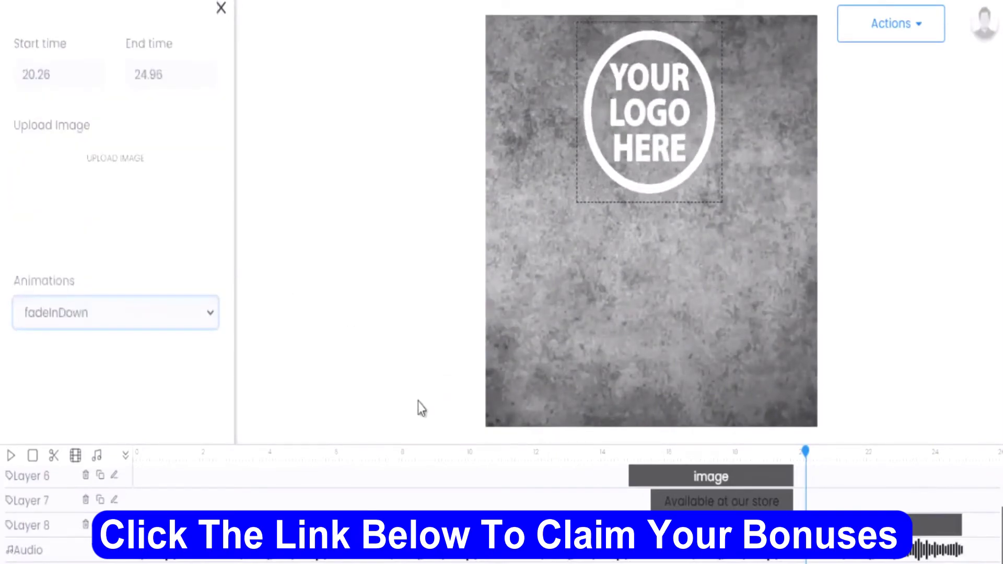
left_click(98, 502)
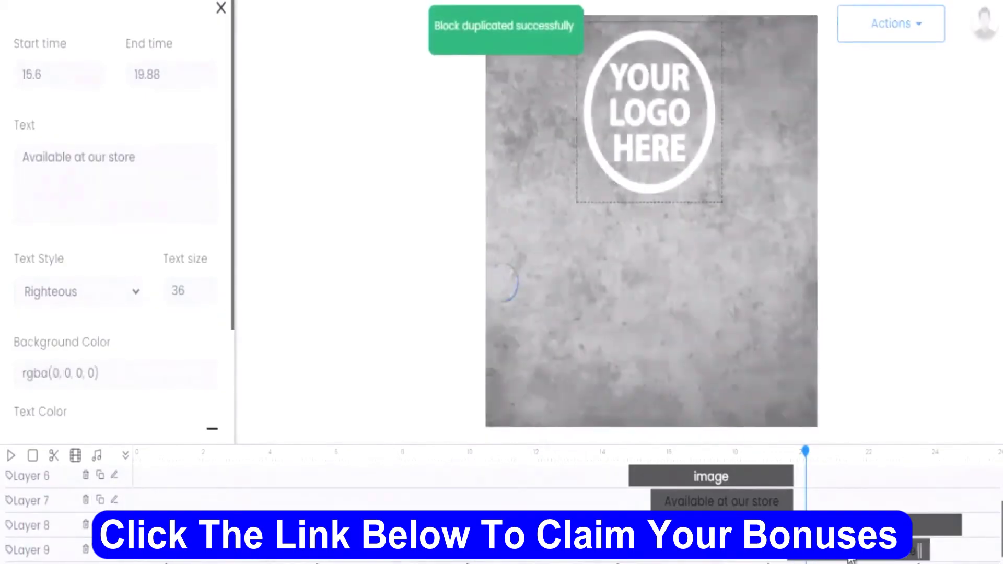
left_click(875, 555)
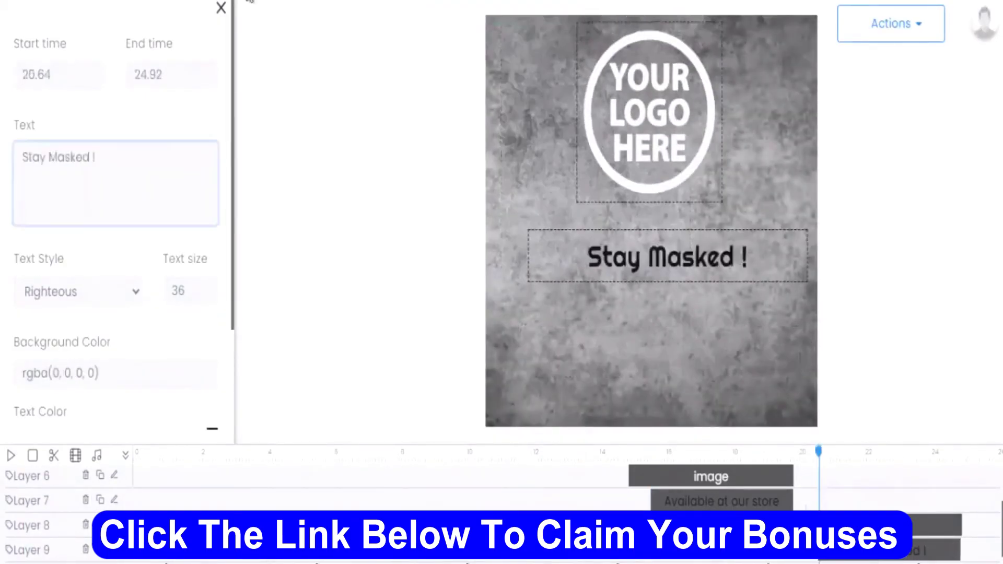
left_click(221, 7)
left_click(15, 64)
left_click(125, 54)
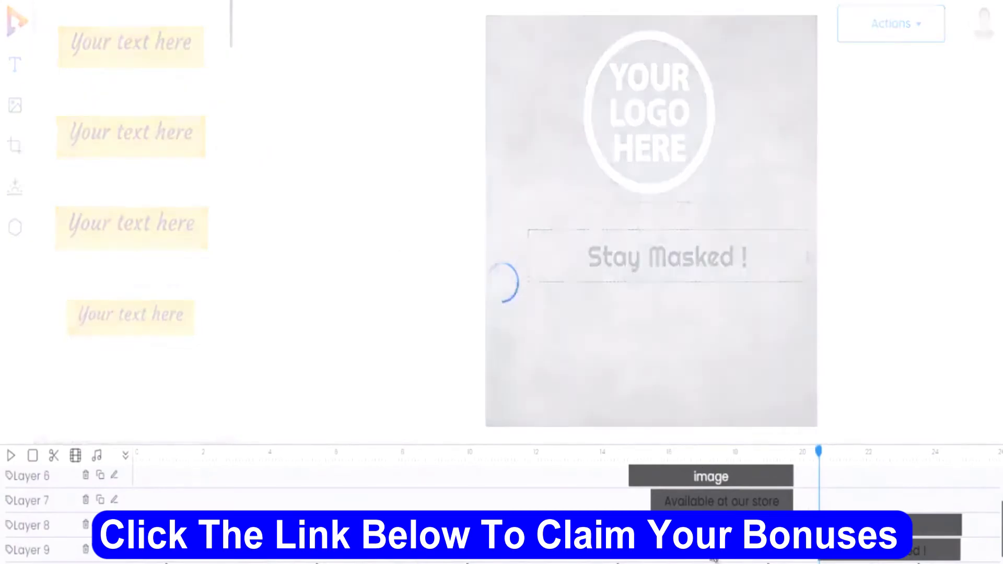
left_click_drag(852, 526, 955, 525)
left_click_drag(570, 214, 659, 361)
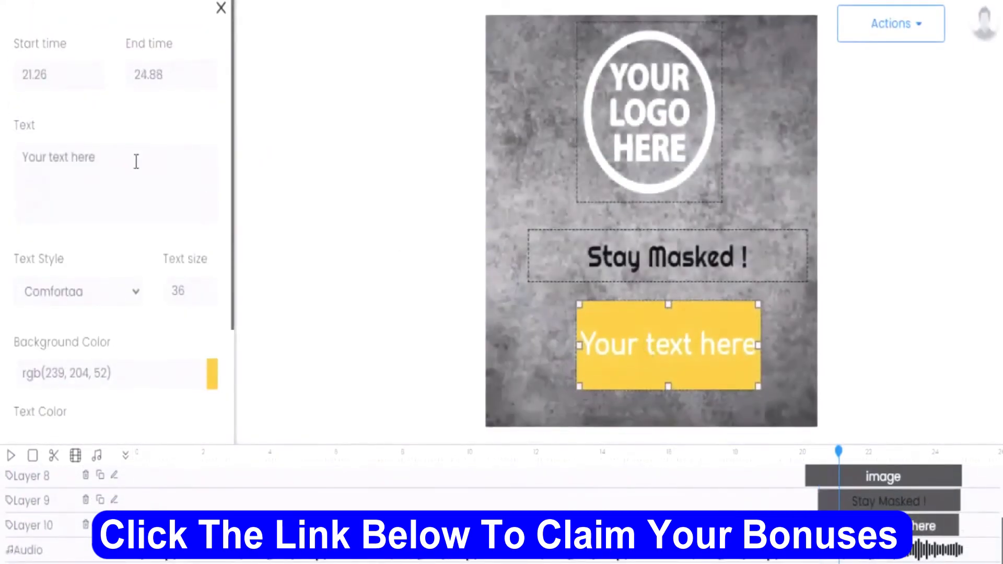
left_click_drag(134, 160, 18, 156)
type("www")
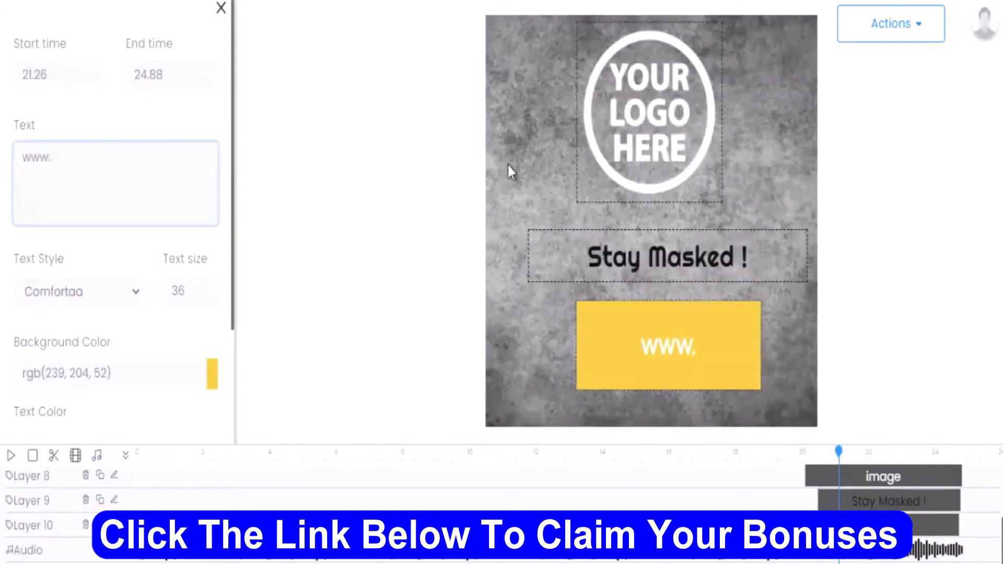
type(".maskstore.")
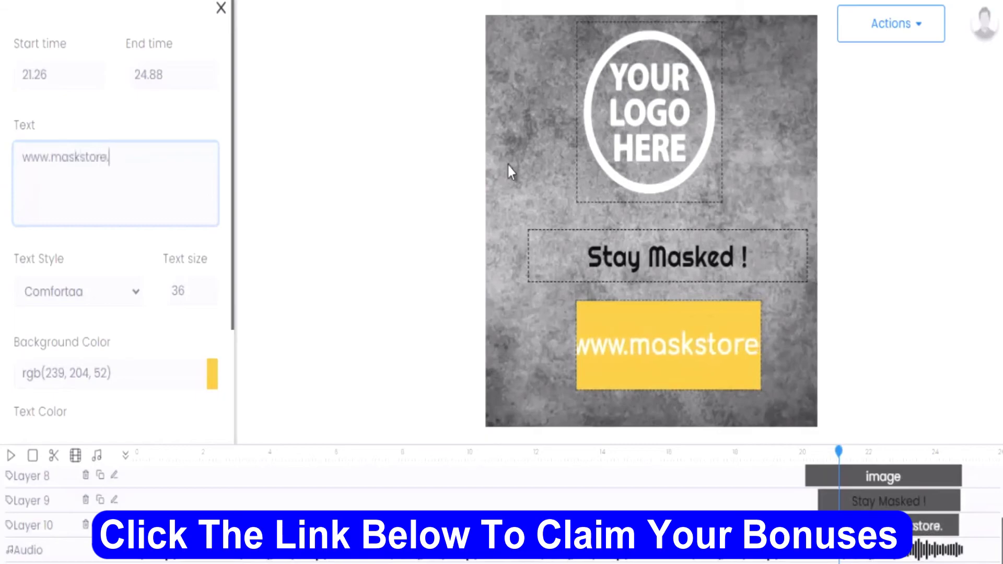
type("com")
Step: Give the address a pale pink #EADDDD box, resized and placed just below 'Stay Masked !'
left_click(171, 381)
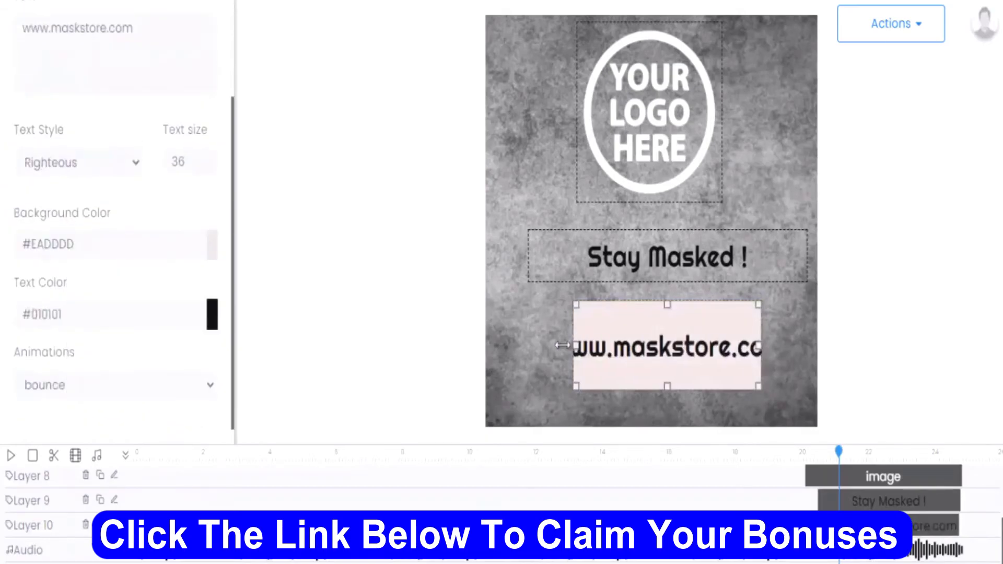
left_click_drag(642, 277, 639, 341)
left_click_drag(640, 372, 660, 341)
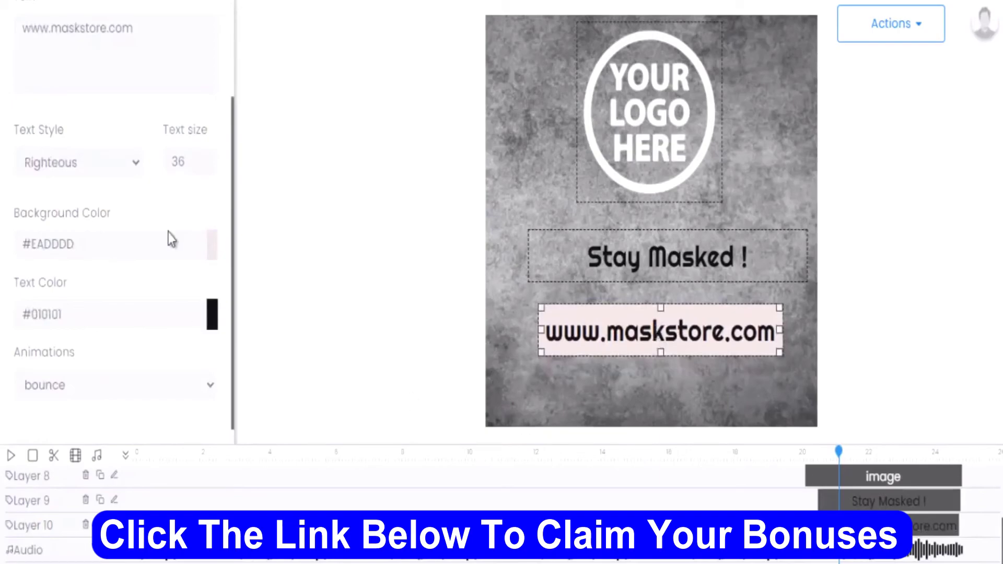
left_click(97, 455)
scroll(173, 136, "up", 4)
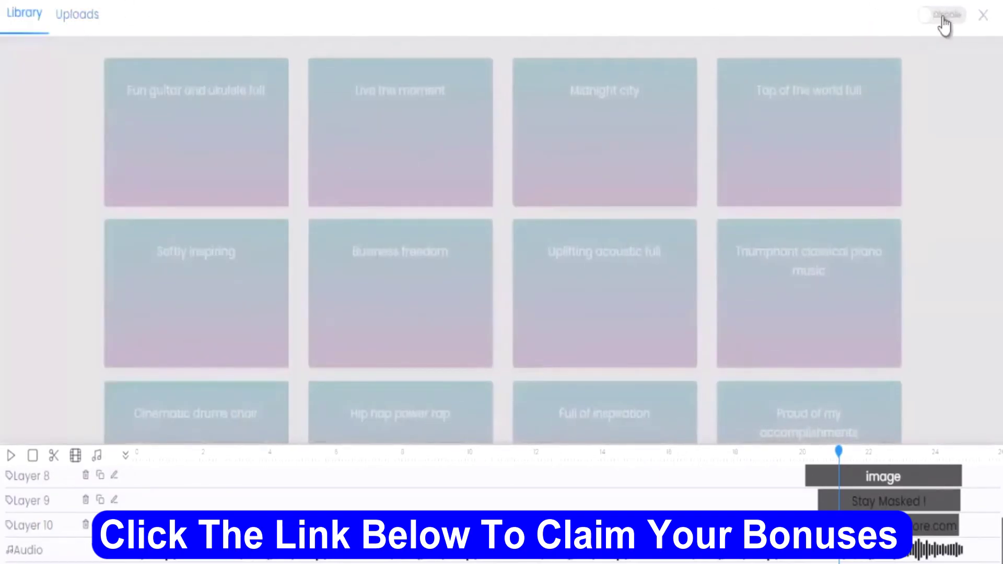
Step: Enable background music and use the Midnight city track
left_click(944, 21)
mouse_move(619, 115)
left_click(594, 152)
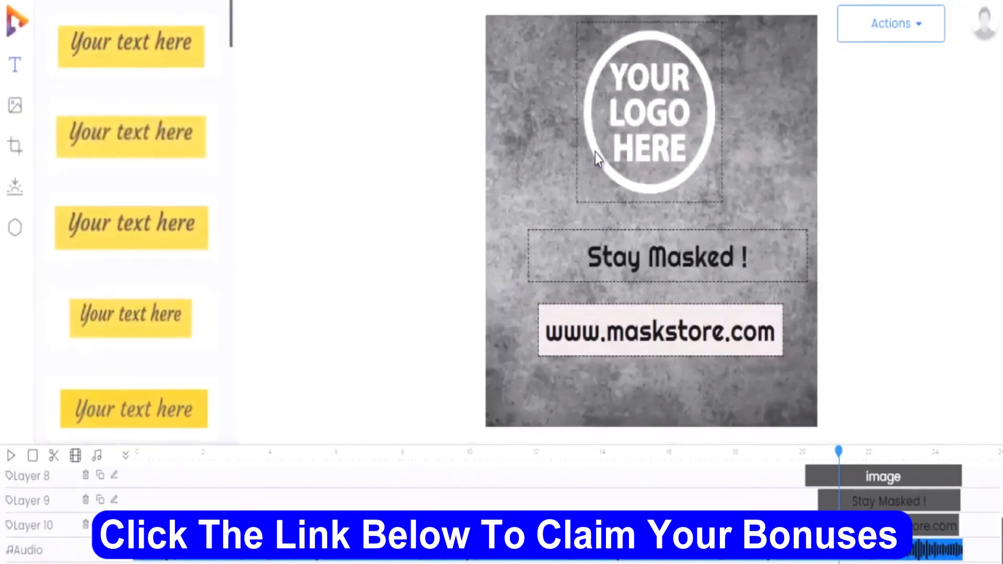
Step: Export and render the finished ad, then download the MP4 file
left_click(891, 26)
left_click(893, 72)
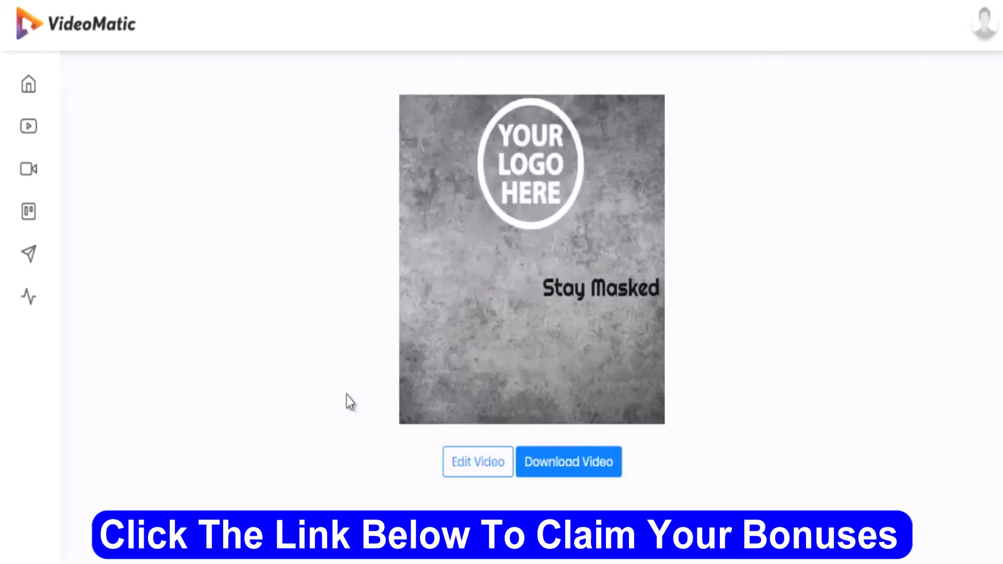
left_click(592, 479)
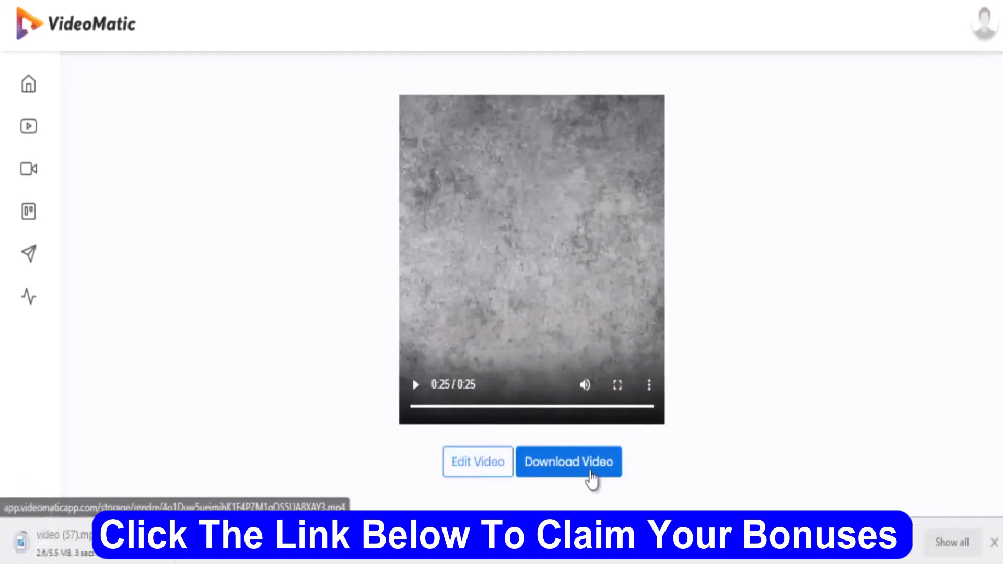